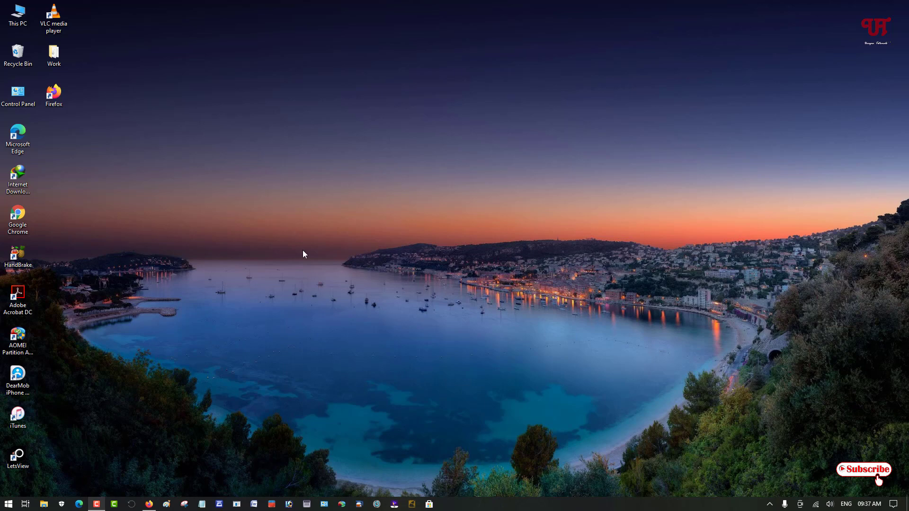
Open This PC, examine the current icons of the Windows (C:), Files (D:) and Recovery Image (E:) drives, and close the window.
{"action": "double_click", "coordinate": [29, 26]}
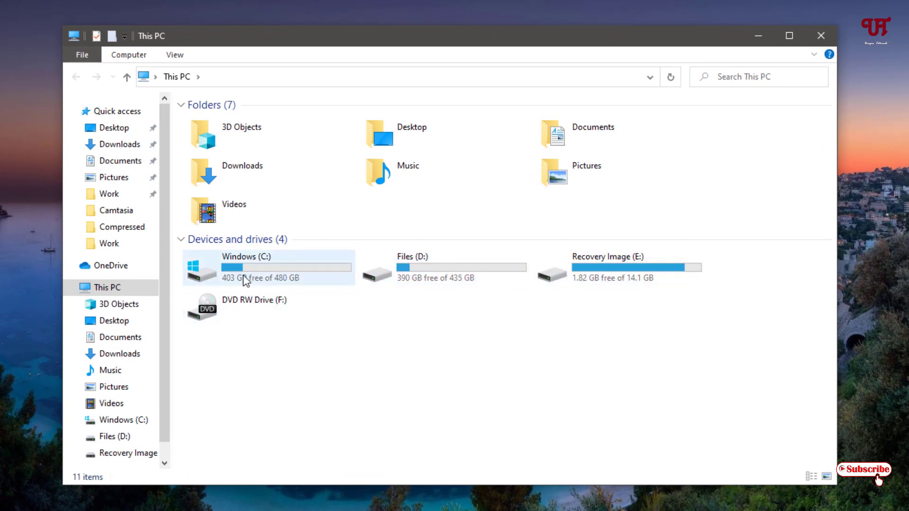
{"action": "mouse_move", "coordinate": [567, 257]}
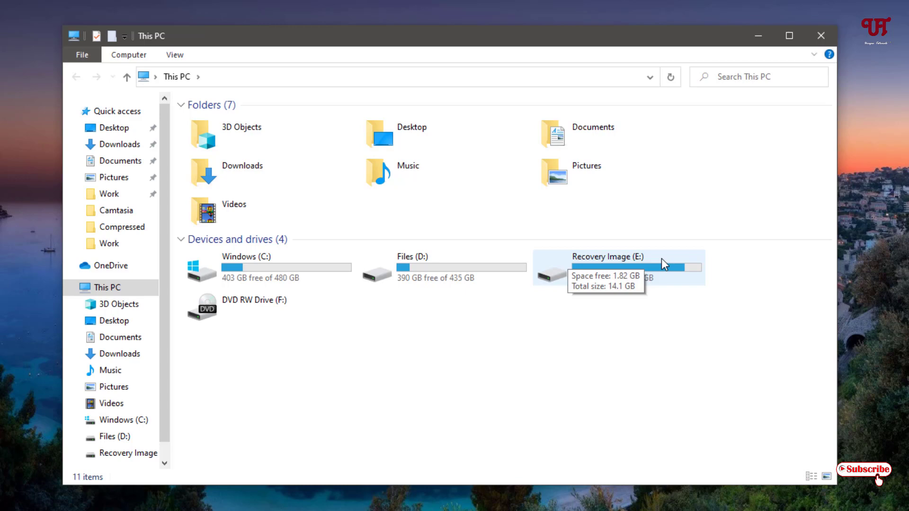
{"action": "left_click", "coordinate": [815, 43]}
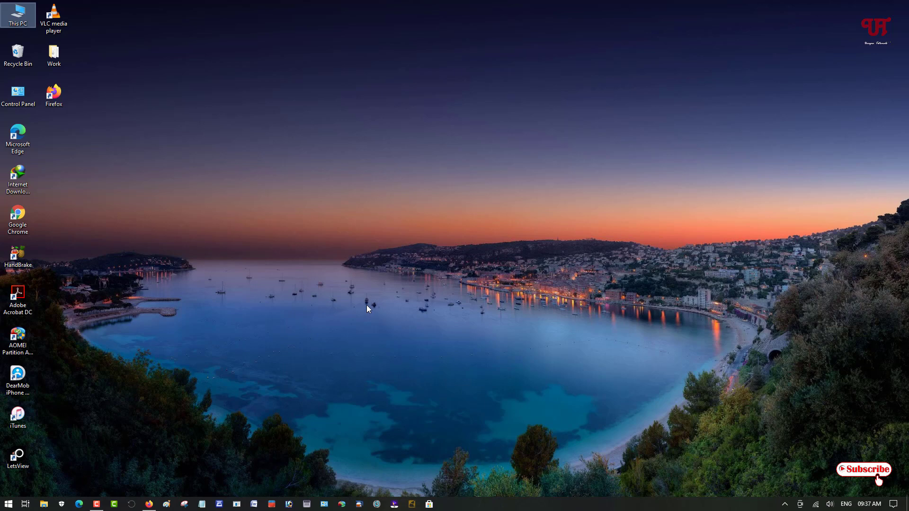
Switch to Firefox and open the Redmond Pie article "How to Change your Drive Icon in Vista" at its download links.
{"action": "left_click", "coordinate": [149, 504]}
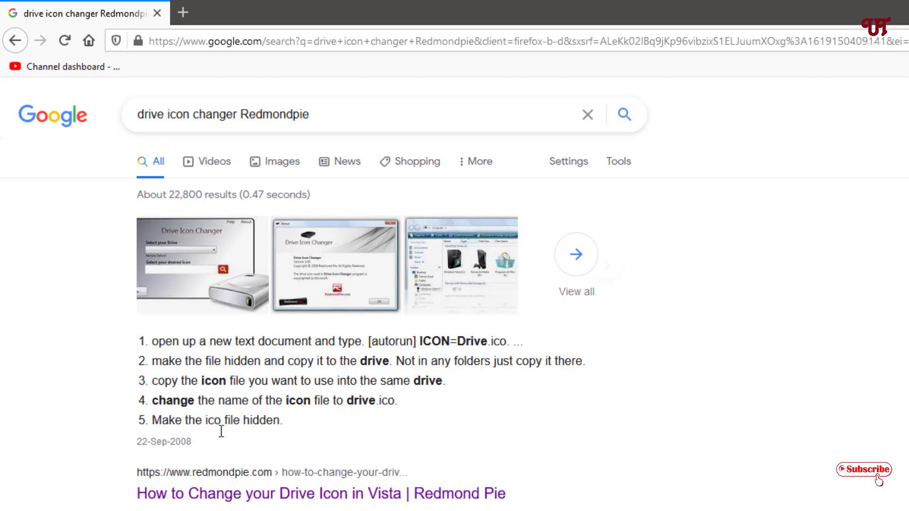
{"action": "left_click", "coordinate": [228, 498]}
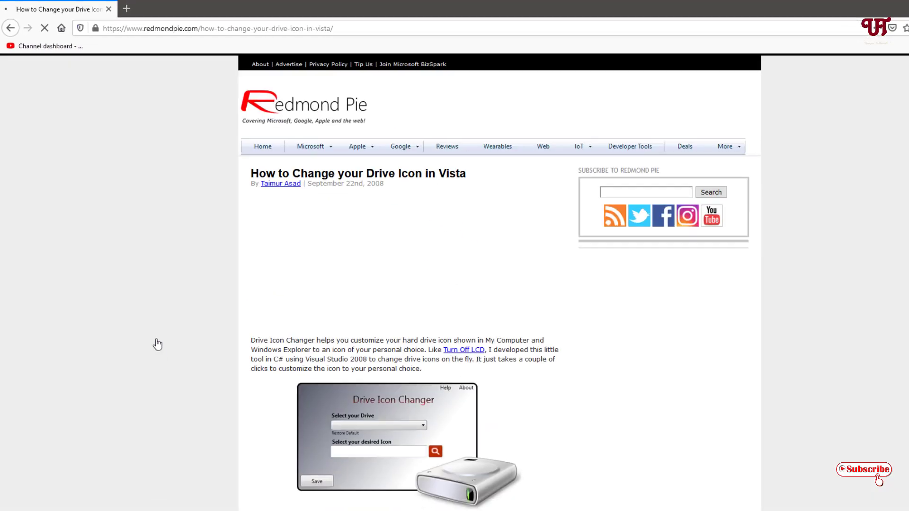
{"action": "scroll", "coordinate": [379, 304], "scroll_direction": "down", "scroll_amount": 8}
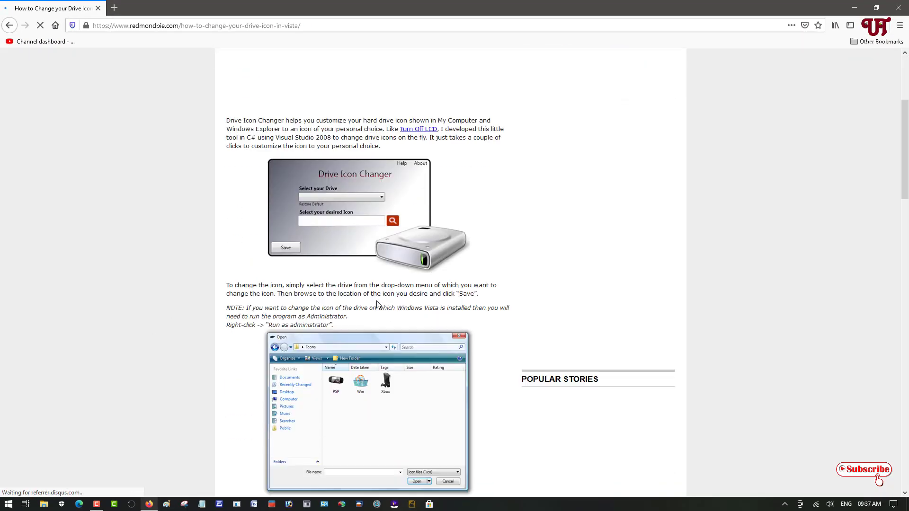
{"action": "scroll", "coordinate": [379, 305], "scroll_direction": "down", "scroll_amount": 12}
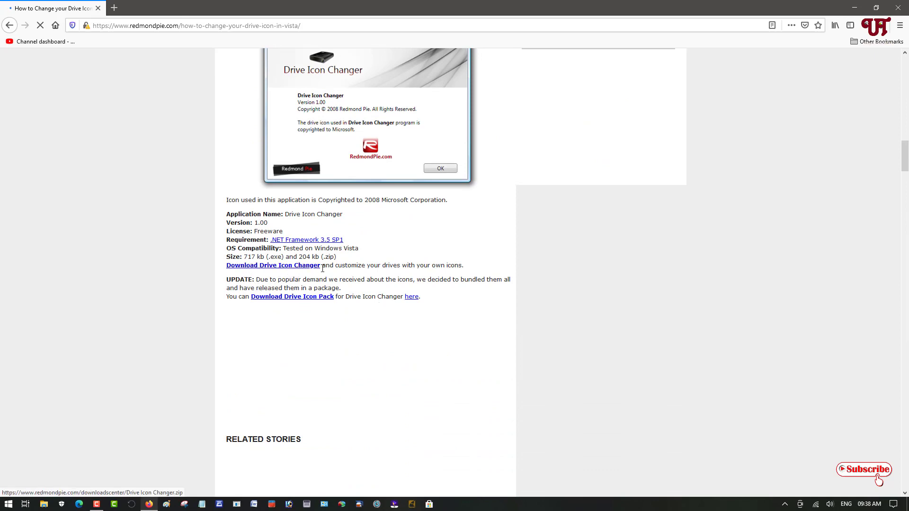
Download Drive Icon Changer.zip from the article to Downloads\Compressed and close the browser.
{"action": "left_click", "coordinate": [297, 268]}
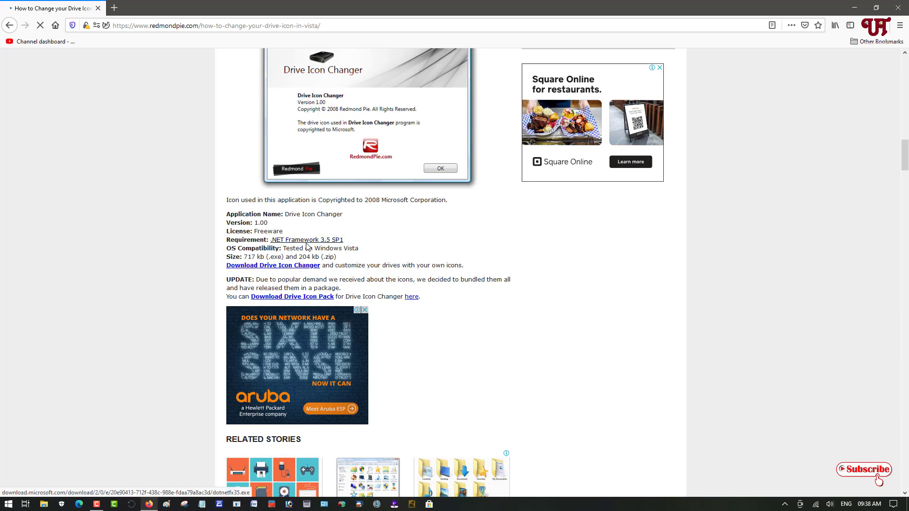
{"action": "left_click", "coordinate": [264, 267]}
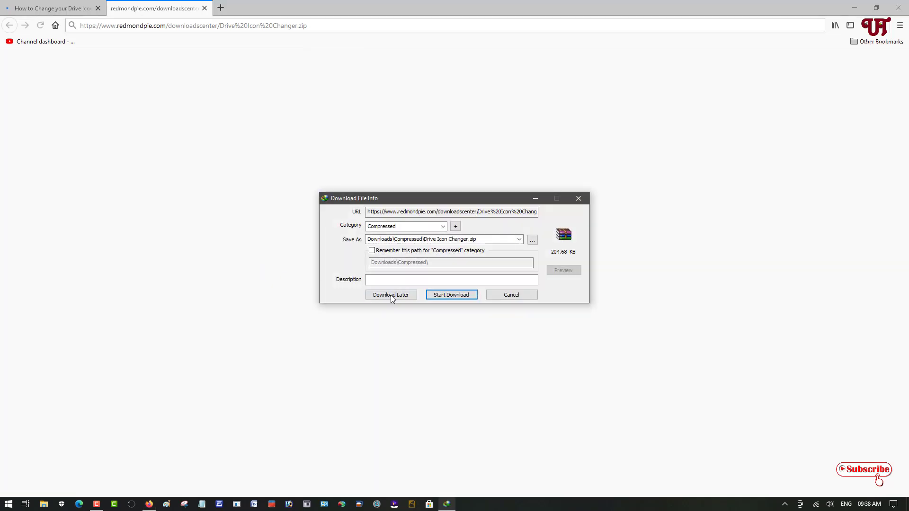
{"action": "left_click", "coordinate": [450, 295]}
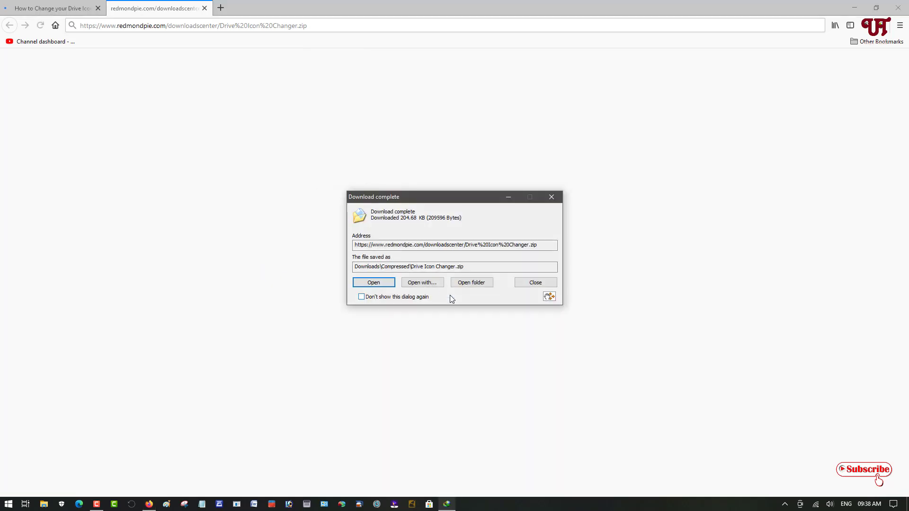
{"action": "left_click", "coordinate": [204, 9]}
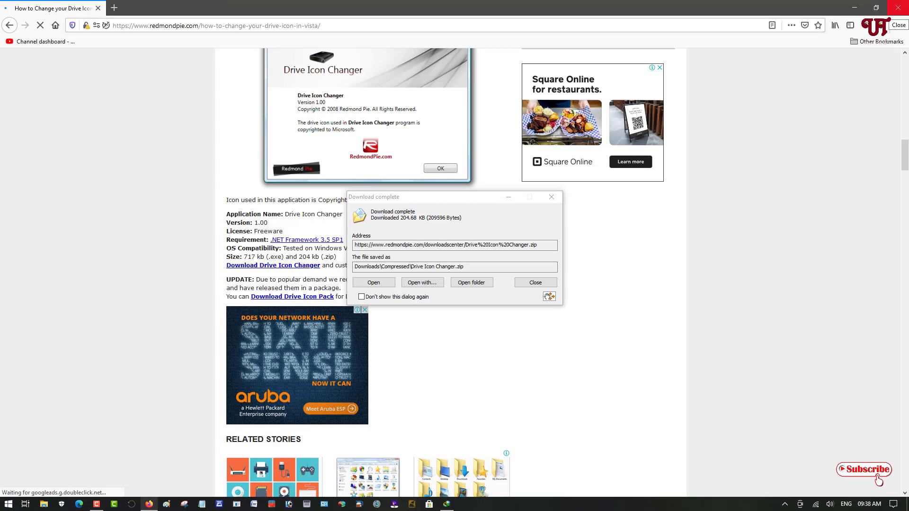
{"action": "left_click", "coordinate": [898, 8]}
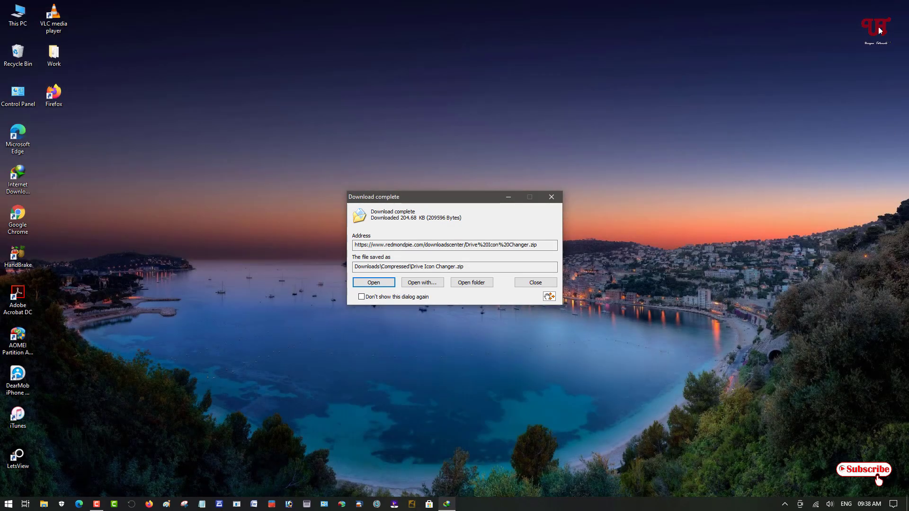
Open the download's folder and extract Drive Icon Changer.zip with WinRAR into a Drive Icon Changer folder there.
{"action": "left_click", "coordinate": [480, 287]}
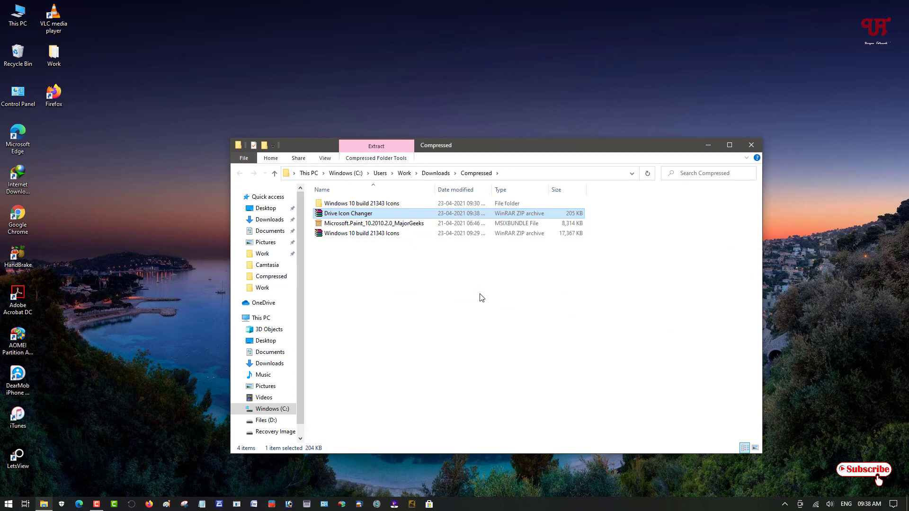
{"action": "double_click", "coordinate": [343, 214]}
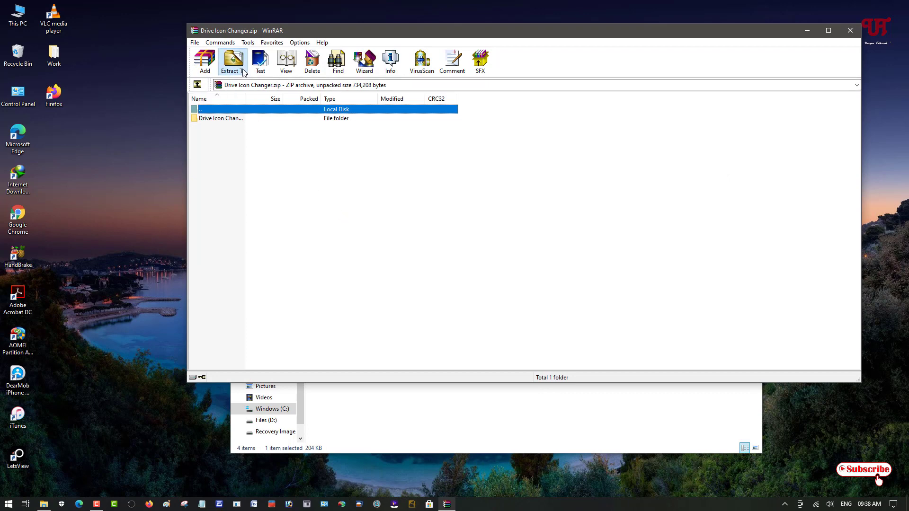
{"action": "left_click", "coordinate": [233, 61]}
{"action": "left_click", "coordinate": [551, 306]}
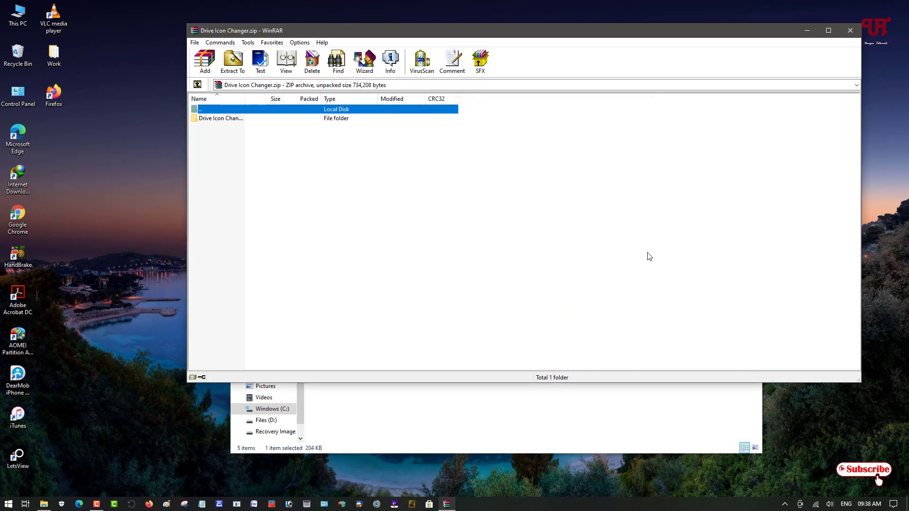
{"action": "left_click", "coordinate": [860, 30]}
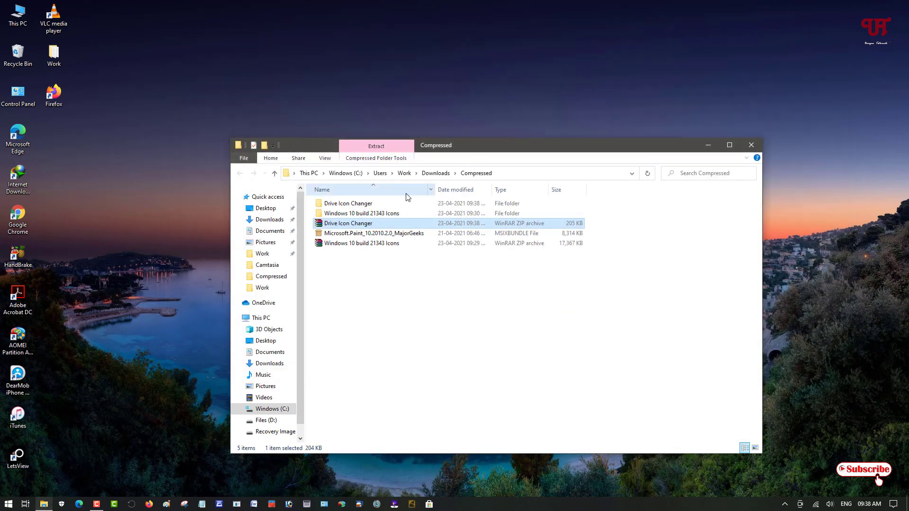
Run the Drive Icon Changer application from the extracted nested folder as administrator and minimize the folder window.
{"action": "double_click", "coordinate": [344, 205]}
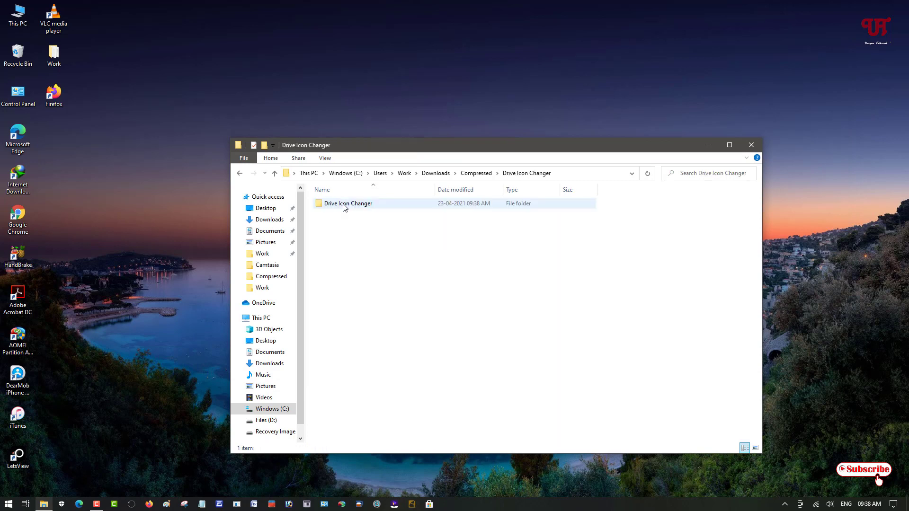
{"action": "double_click", "coordinate": [345, 204]}
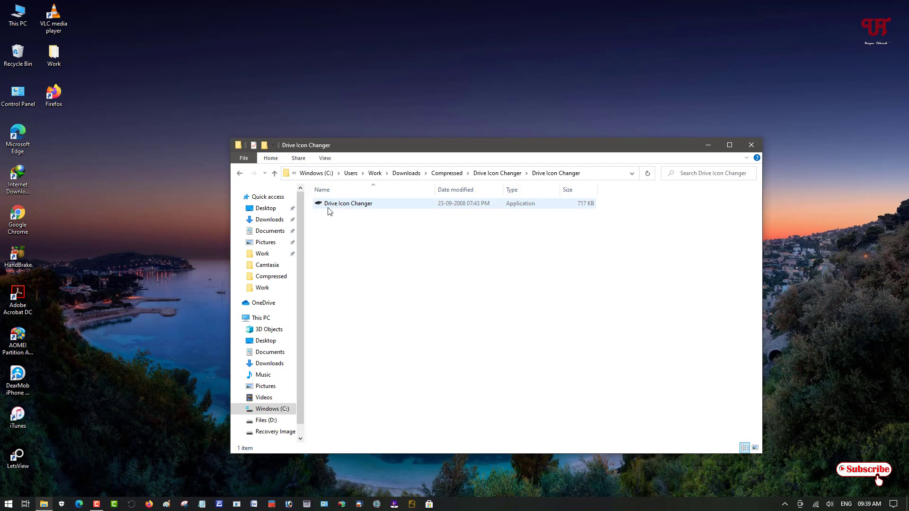
{"action": "mouse_move", "coordinate": [330, 211]}
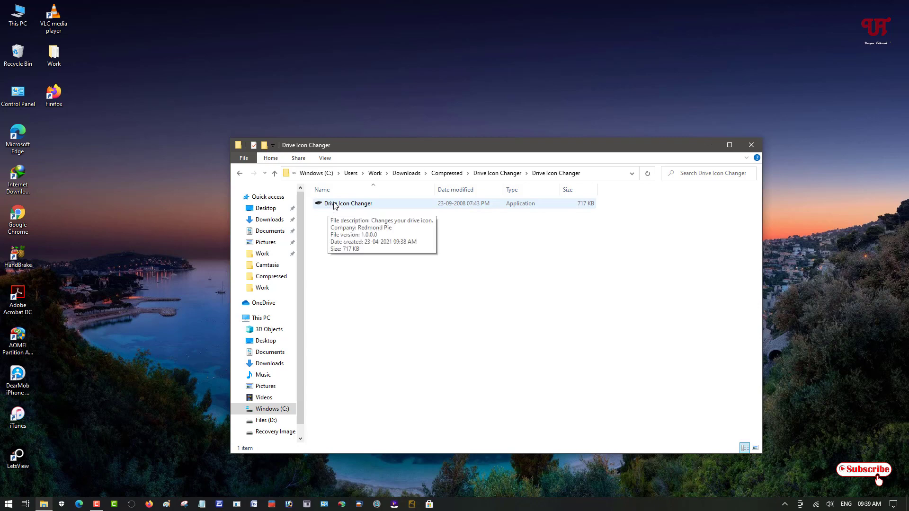
{"action": "right_click", "coordinate": [334, 204]}
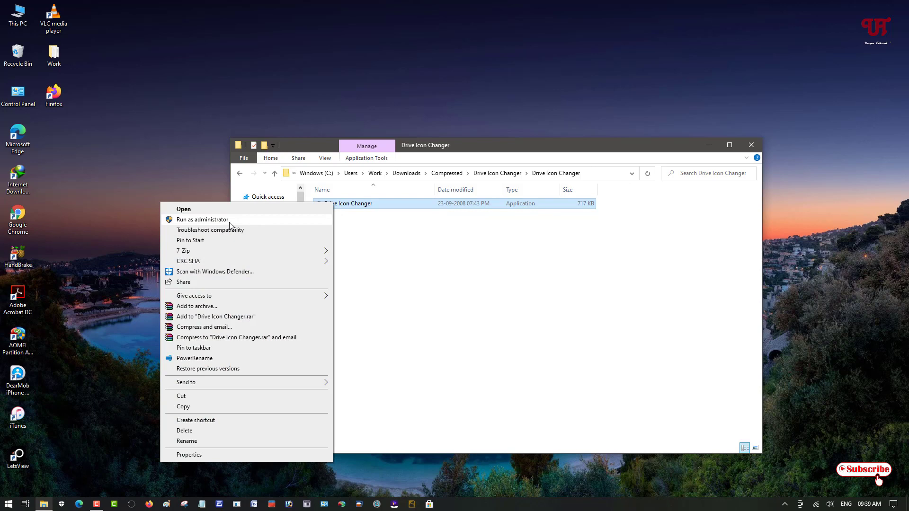
{"action": "left_click", "coordinate": [230, 221]}
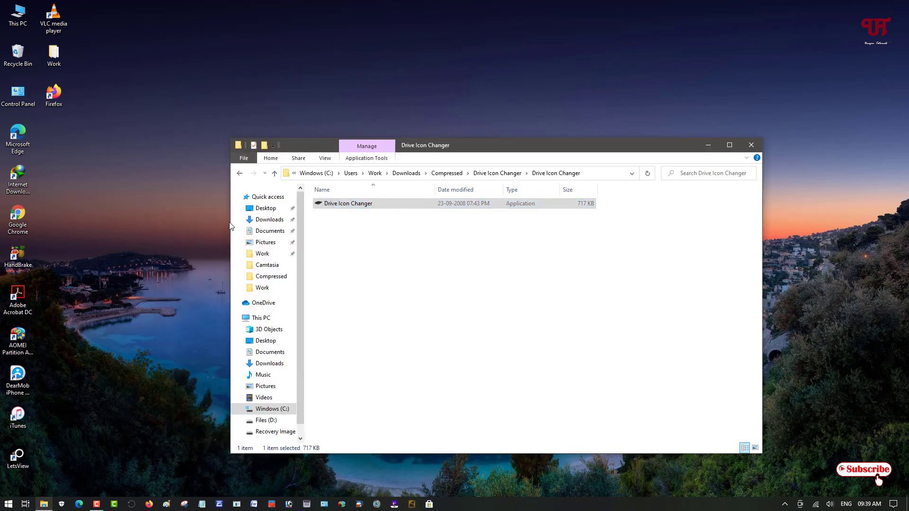
{"action": "left_click", "coordinate": [708, 146]}
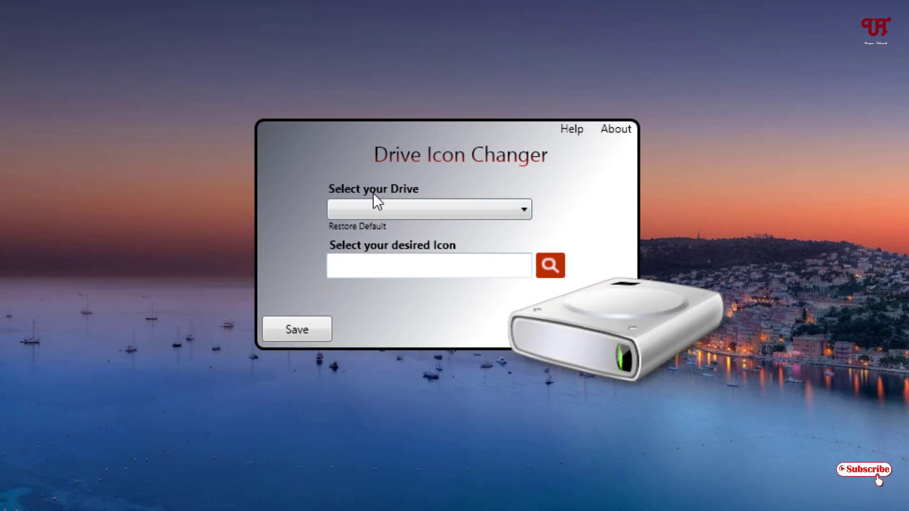
Check the drive letters in This PC to decide which drive's icon to change.
{"action": "left_click", "coordinate": [400, 204]}
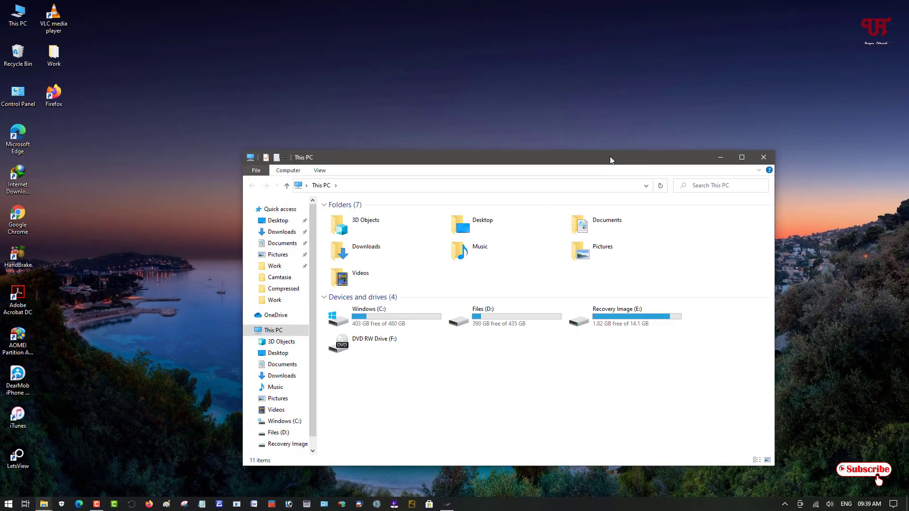
{"action": "left_click_drag", "start_coordinate": [610, 156], "coordinate": [612, 93]}
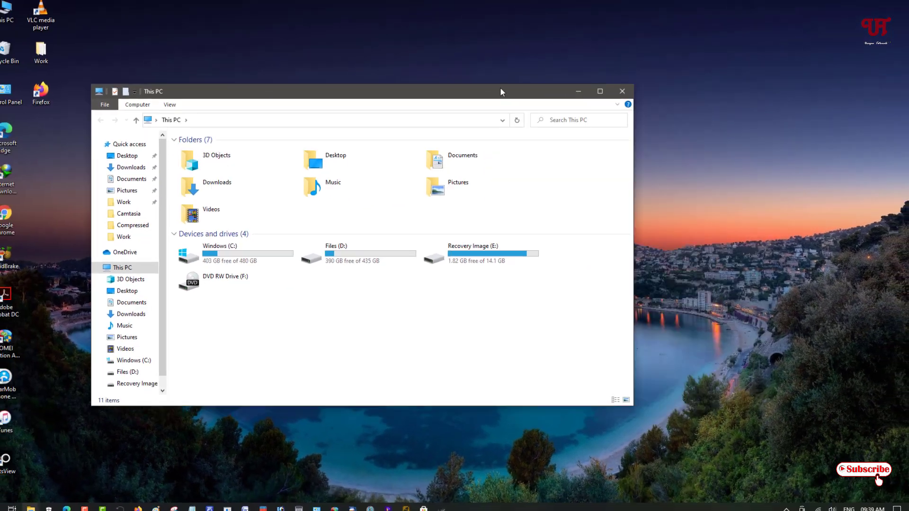
{"action": "left_click_drag", "start_coordinate": [504, 89], "coordinate": [534, 97]}
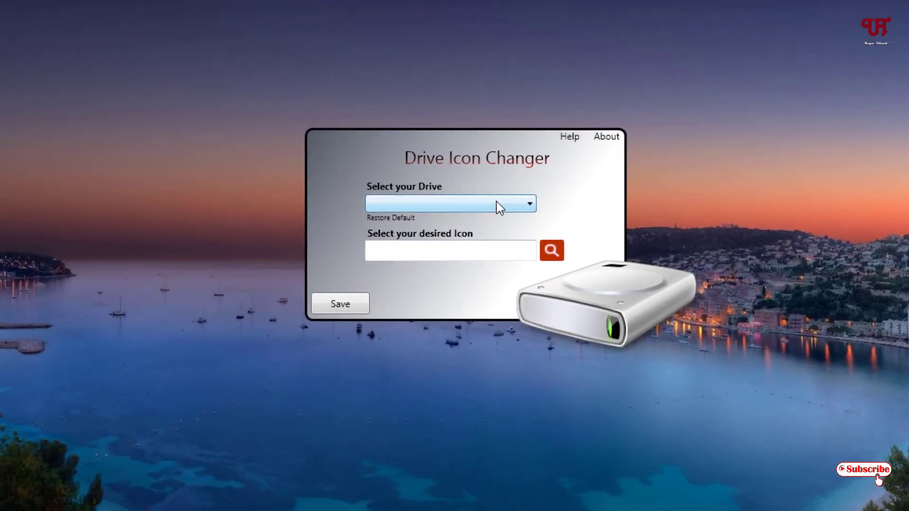
Select drive C:\ and browse for its icon in the imageres folder under Downloads\Windows 10 build 21343 Icons.
{"action": "left_click", "coordinate": [494, 204]}
{"action": "left_click", "coordinate": [463, 225]}
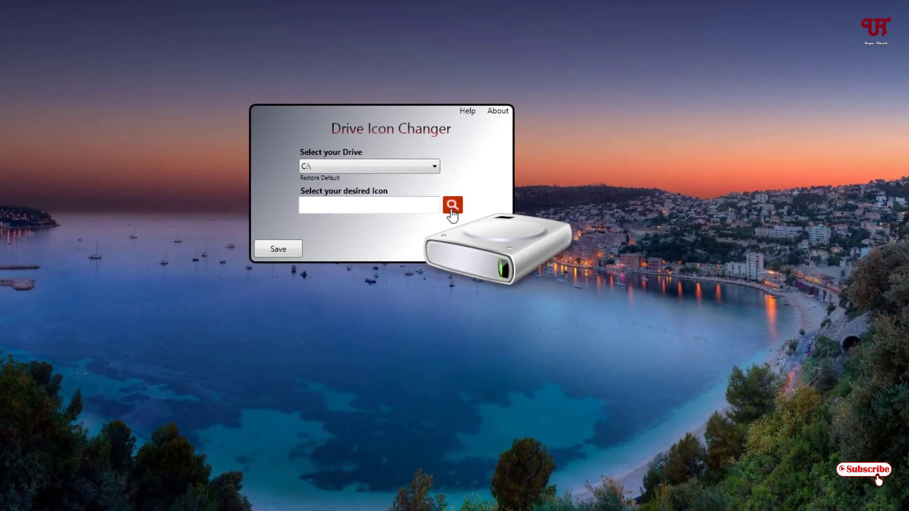
{"action": "left_click", "coordinate": [552, 251]}
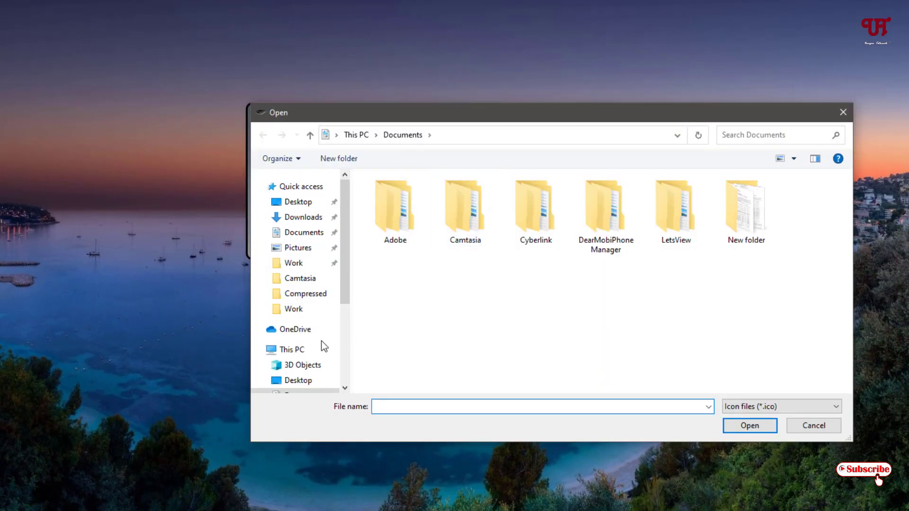
{"action": "left_click", "coordinate": [302, 221]}
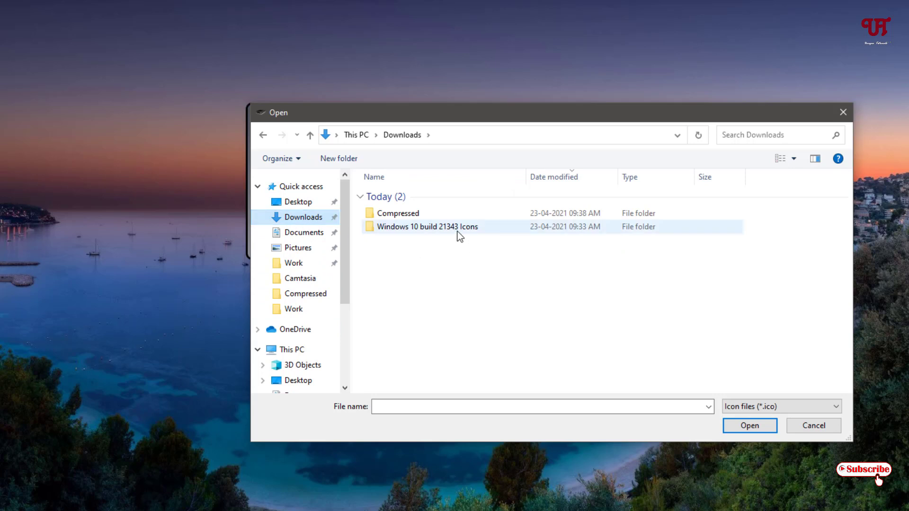
{"action": "mouse_move", "coordinate": [458, 232]}
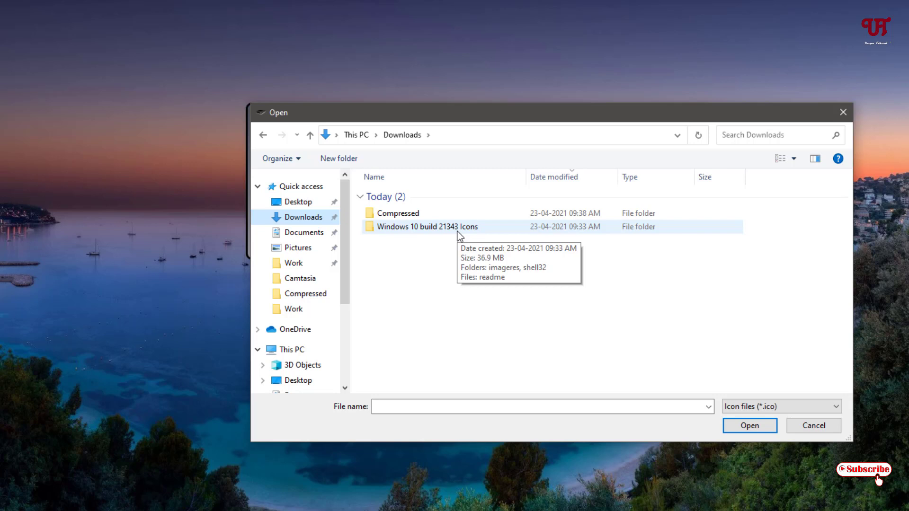
{"action": "double_click", "coordinate": [458, 232]}
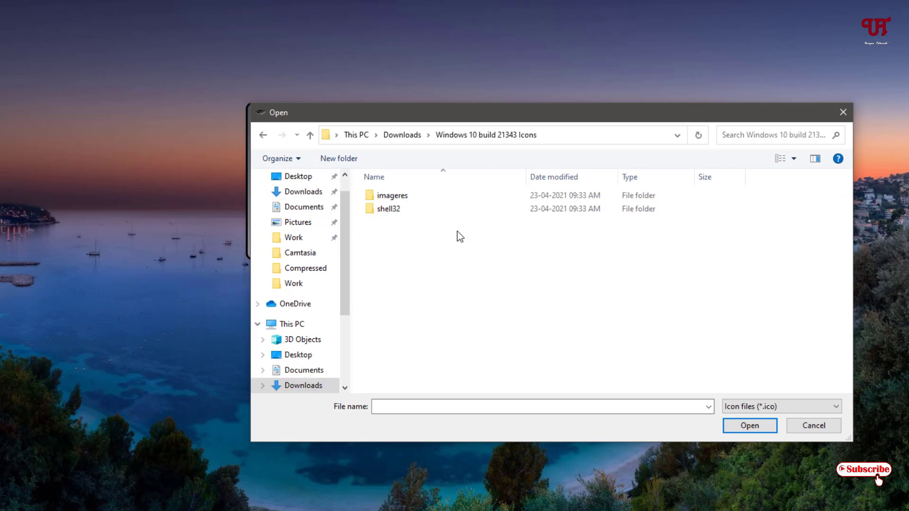
{"action": "double_click", "coordinate": [397, 198]}
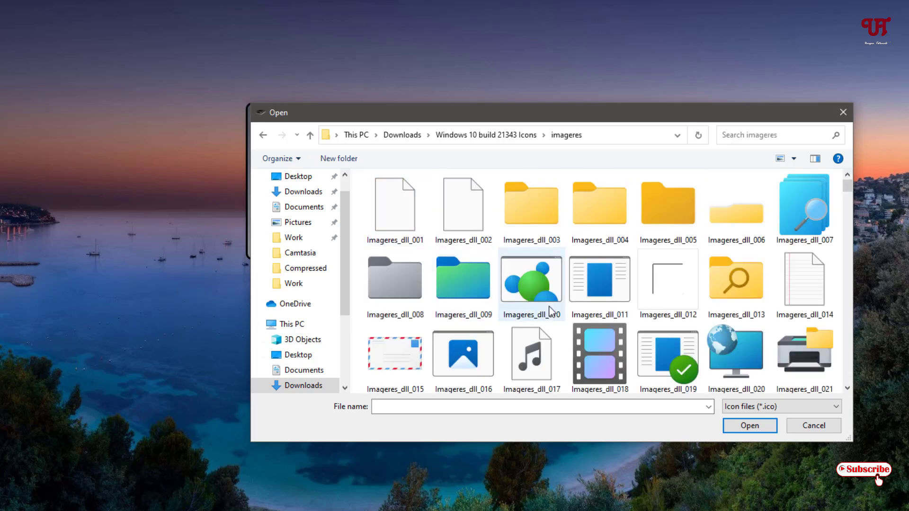
Look through the imageres icons and choose Imageres_dll_031 as the icon for drive C:\.
{"action": "scroll", "coordinate": [521, 301], "scroll_direction": "down", "scroll_amount": 3}
{"action": "scroll", "coordinate": [585, 307], "scroll_direction": "down", "scroll_amount": 2}
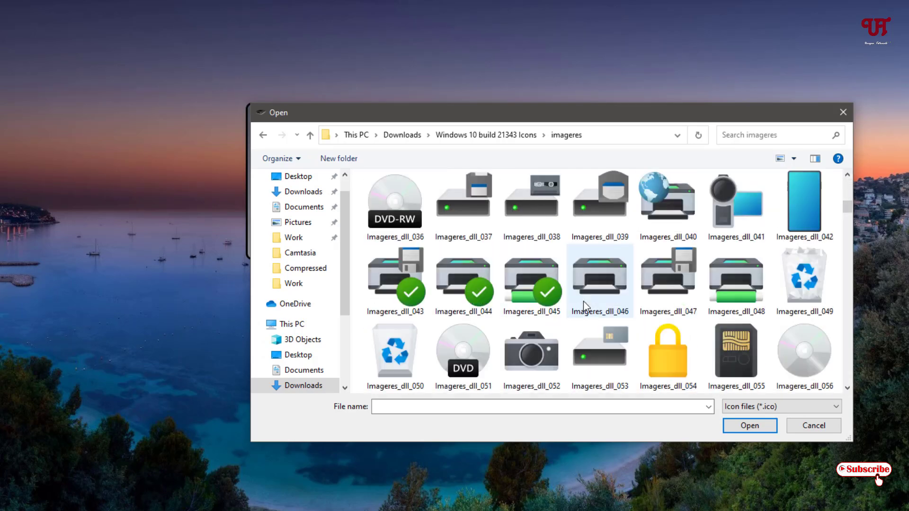
{"action": "scroll", "coordinate": [585, 307], "scroll_direction": "down", "scroll_amount": 2}
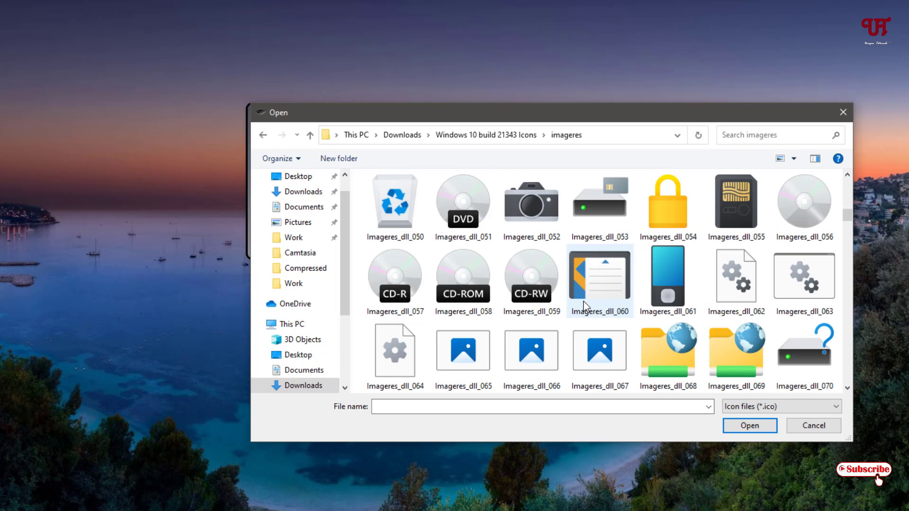
{"action": "scroll", "coordinate": [585, 307], "scroll_direction": "down", "scroll_amount": 6}
{"action": "scroll", "coordinate": [702, 322], "scroll_direction": "down", "scroll_amount": 8}
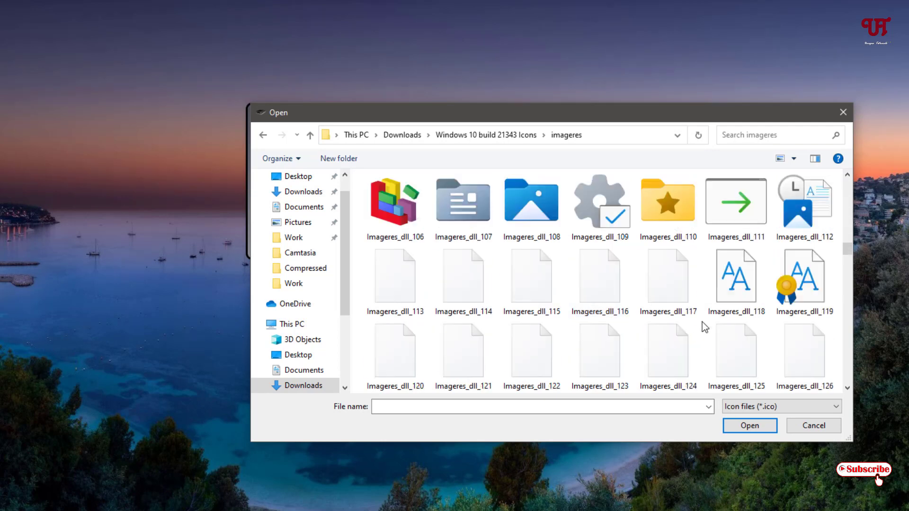
{"action": "scroll", "coordinate": [703, 322], "scroll_direction": "down", "scroll_amount": 2}
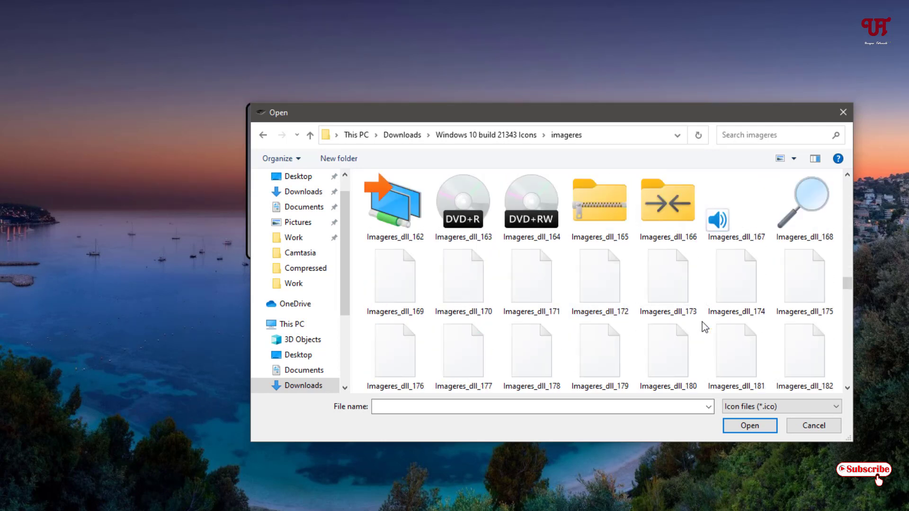
{"action": "scroll", "coordinate": [703, 322], "scroll_direction": "down", "scroll_amount": 2}
{"action": "scroll", "coordinate": [521, 348], "scroll_direction": "up", "scroll_amount": 20}
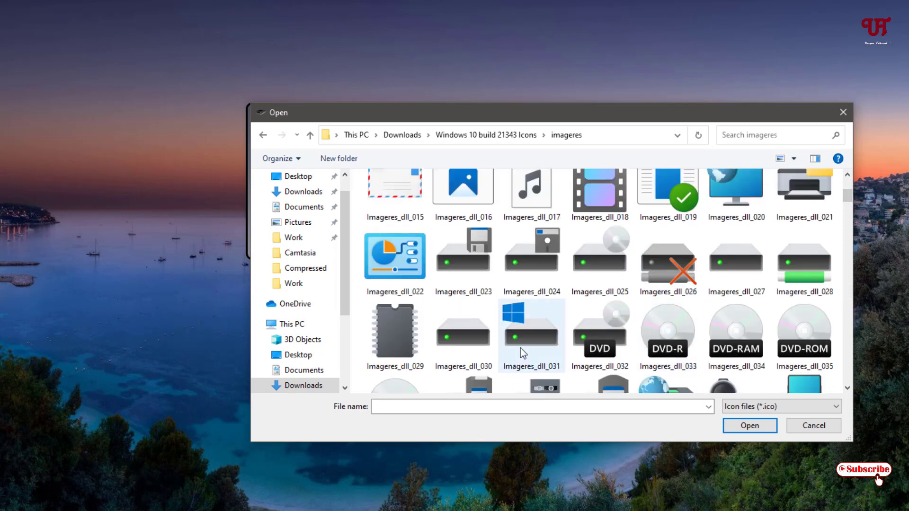
{"action": "left_click", "coordinate": [521, 341]}
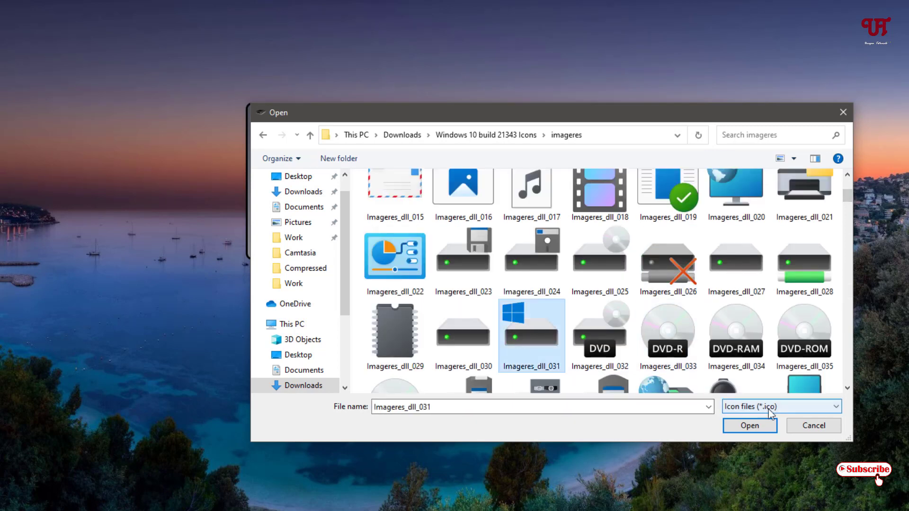
{"action": "left_click", "coordinate": [748, 426]}
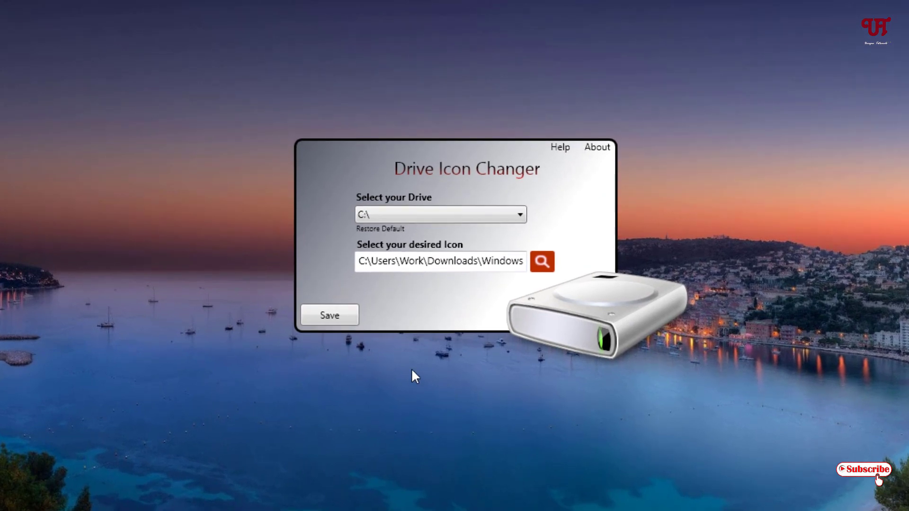
{"action": "left_click", "coordinate": [323, 325]}
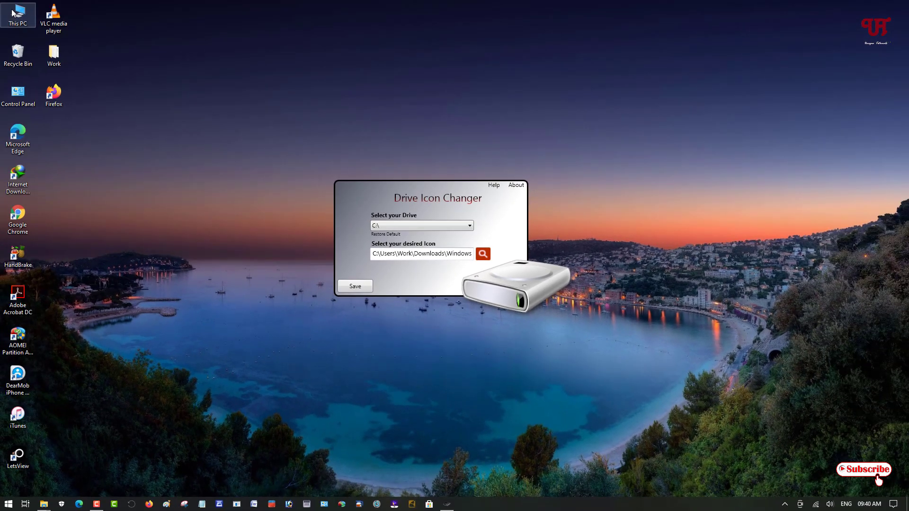
Open This PC to examine drive C:'s current icon, repositioning the window out of the way.
{"action": "double_click", "coordinate": [18, 16]}
{"action": "left_click_drag", "start_coordinate": [382, 93], "coordinate": [722, 116]}
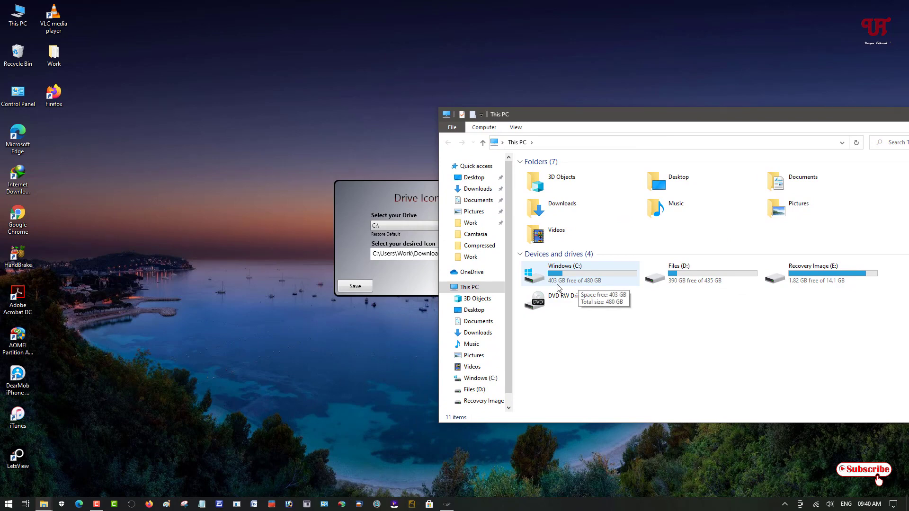
{"action": "left_click_drag", "start_coordinate": [755, 123], "coordinate": [618, 89]}
{"action": "left_click", "coordinate": [615, 91]}
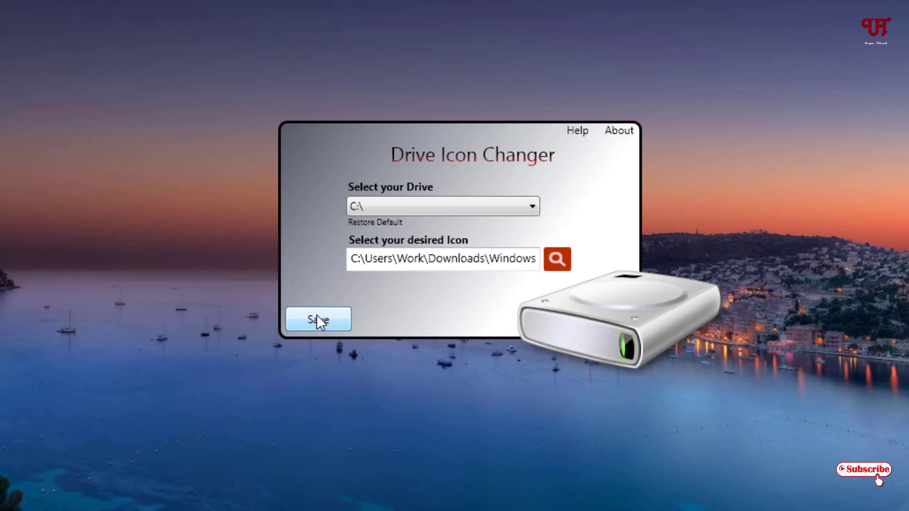
Save the chosen icon for drive C: and restart the computer to apply it.
{"action": "left_click", "coordinate": [317, 316]}
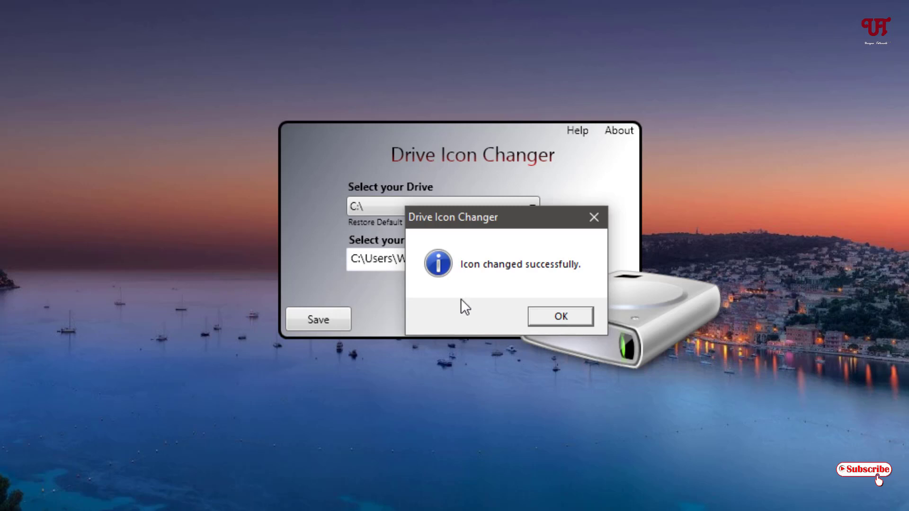
{"action": "left_click", "coordinate": [561, 316]}
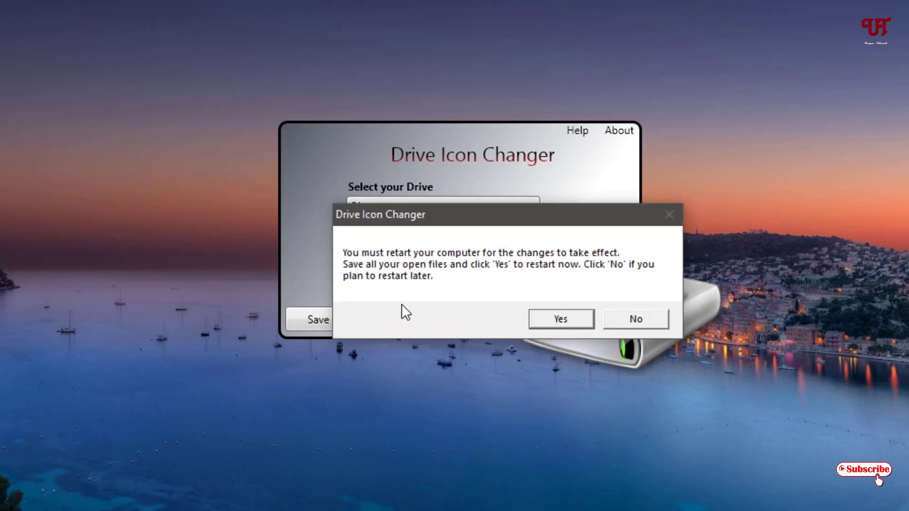
{"action": "left_click", "coordinate": [558, 320]}
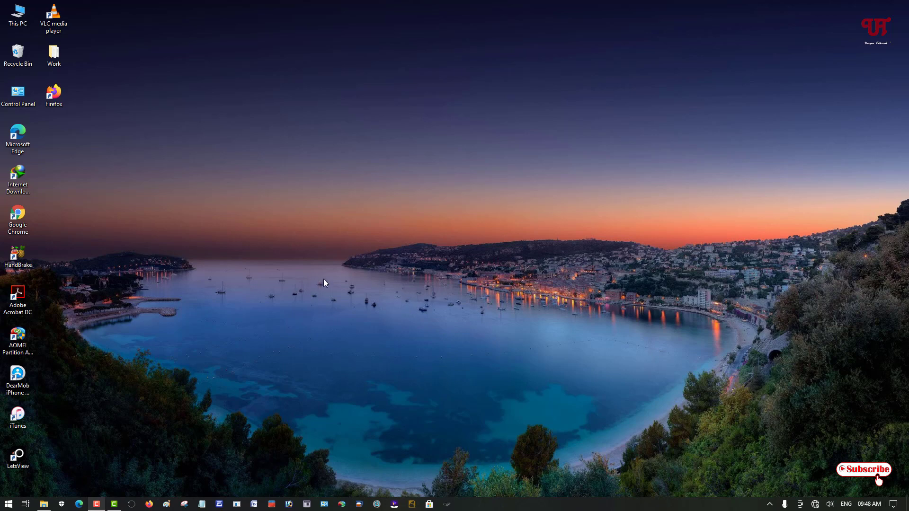
Check the Windows (C:) drive's icon in This PC and close the window.
{"action": "double_click", "coordinate": [22, 24]}
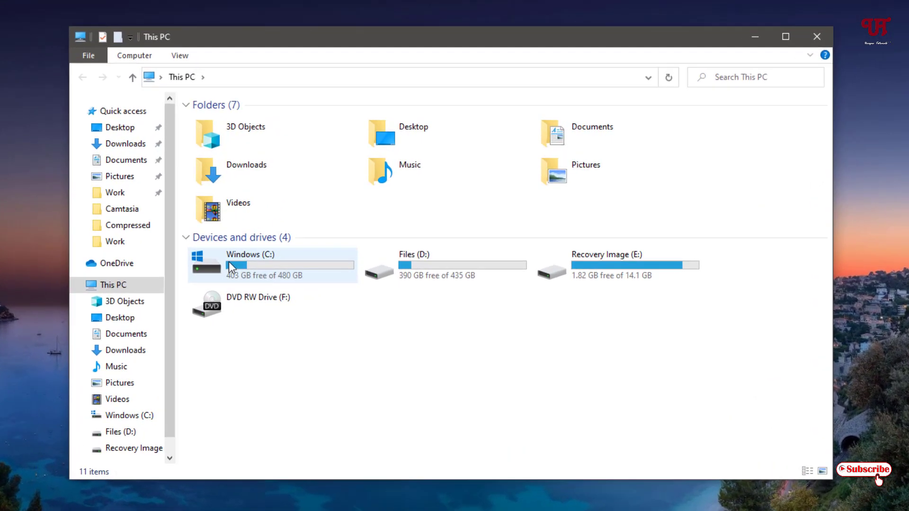
{"action": "mouse_move", "coordinate": [240, 263]}
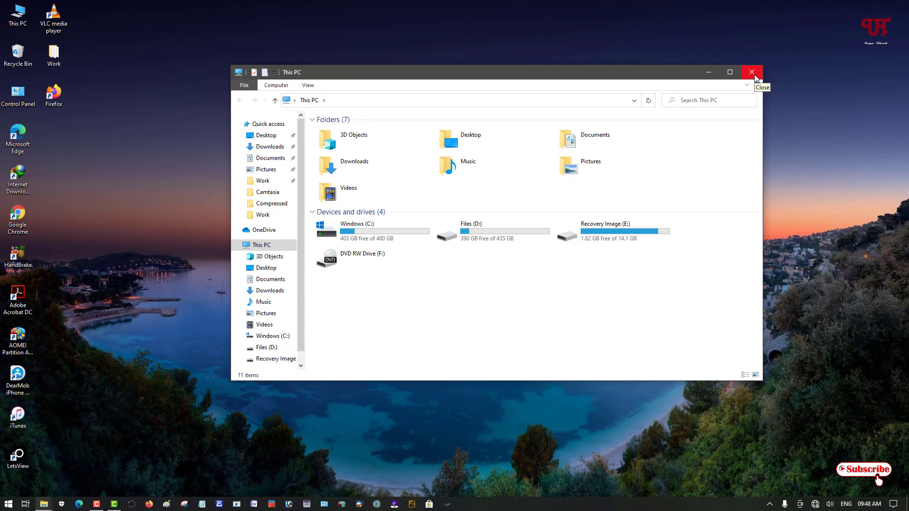
{"action": "left_click", "coordinate": [755, 74]}
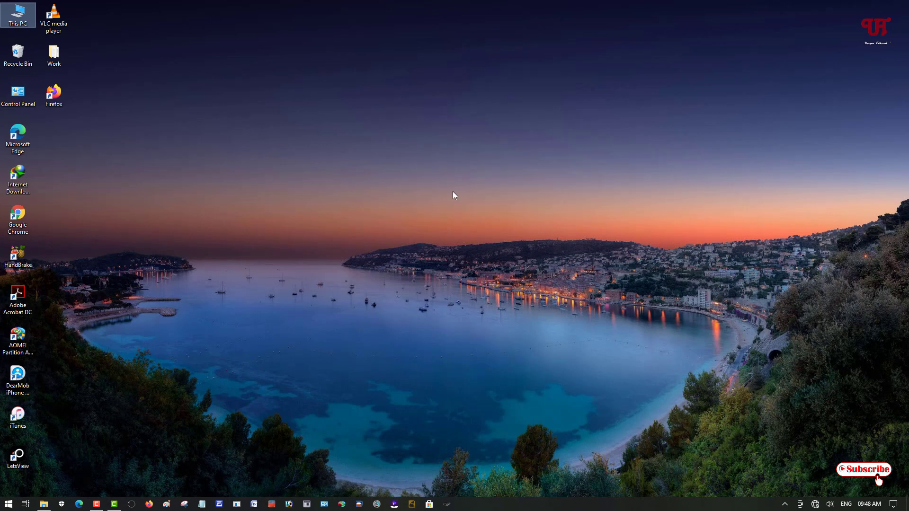
{"action": "left_click", "coordinate": [316, 221]}
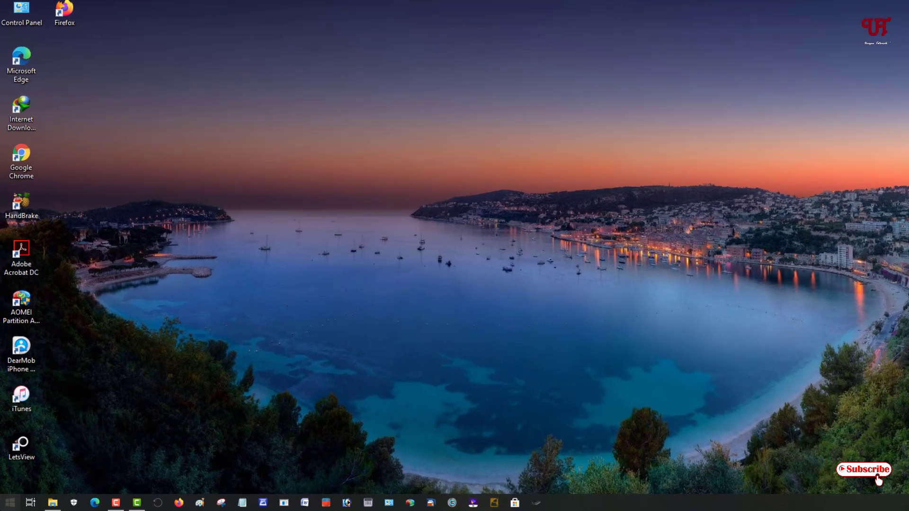
Find the Run app and use it to launch Registry Editor with the regedit command.
{"action": "left_click", "coordinate": [9, 504]}
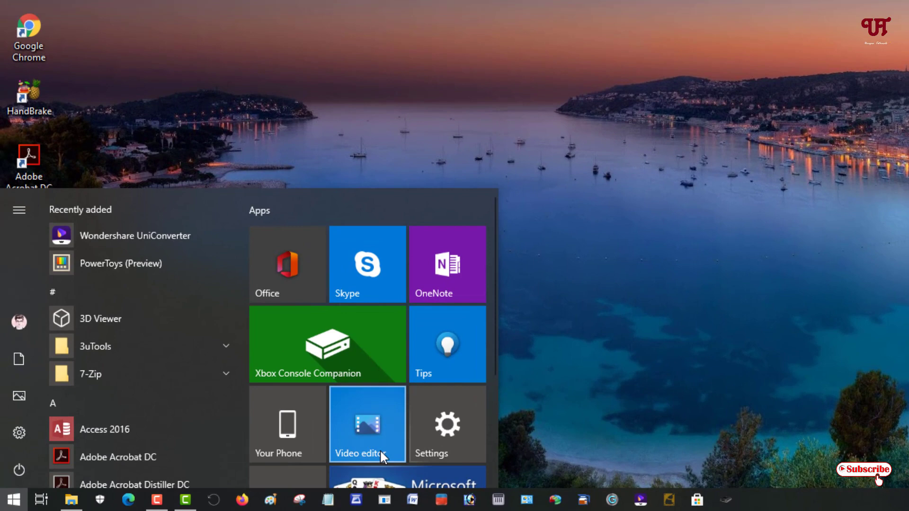
{"action": "type", "text": "run"}
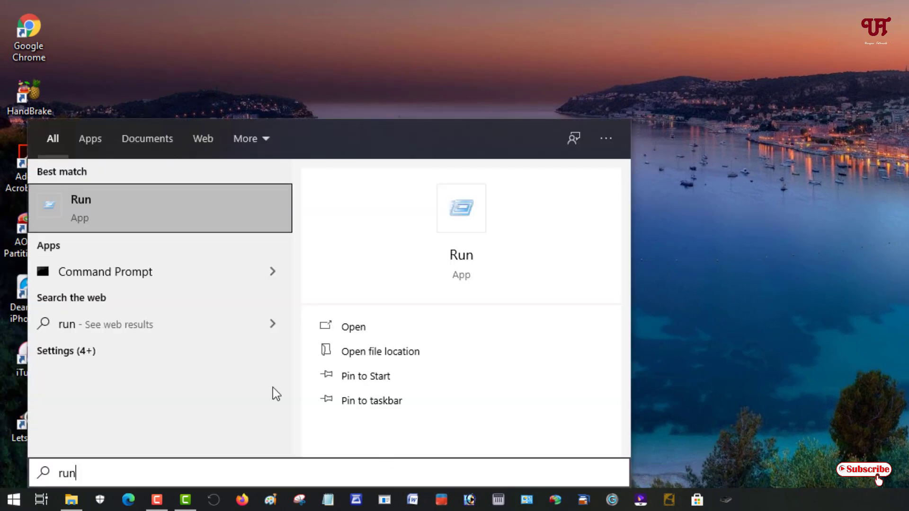
{"action": "left_click", "coordinate": [102, 221]}
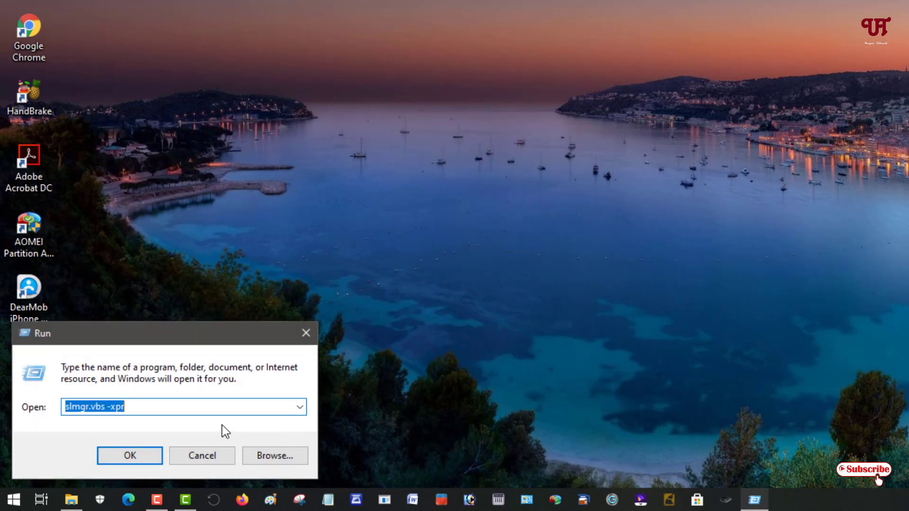
{"action": "key", "text": "BackSpace"}
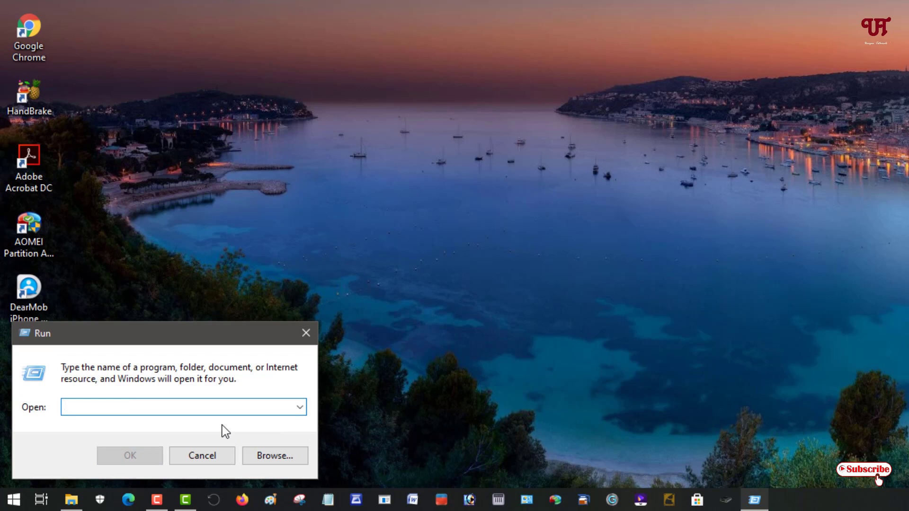
{"action": "type", "text": "rege"}
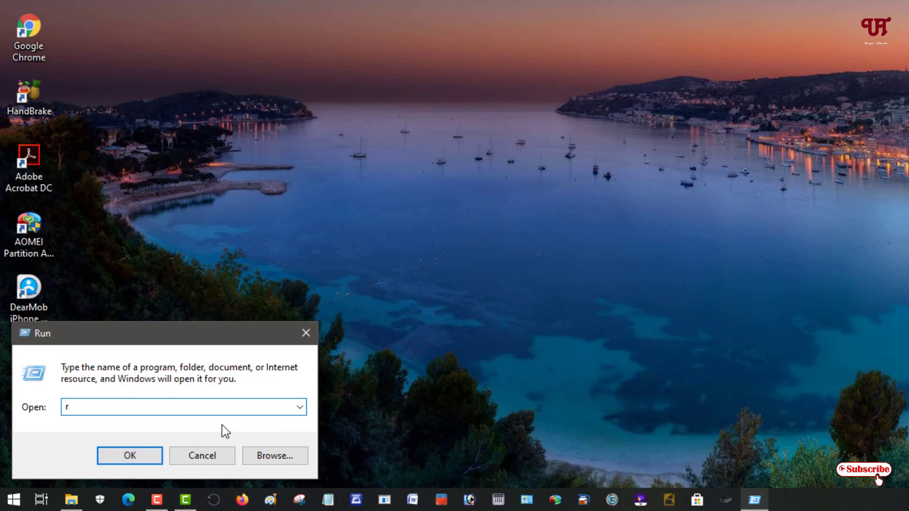
{"action": "type", "text": "dit"}
{"action": "left_click", "coordinate": [127, 456]}
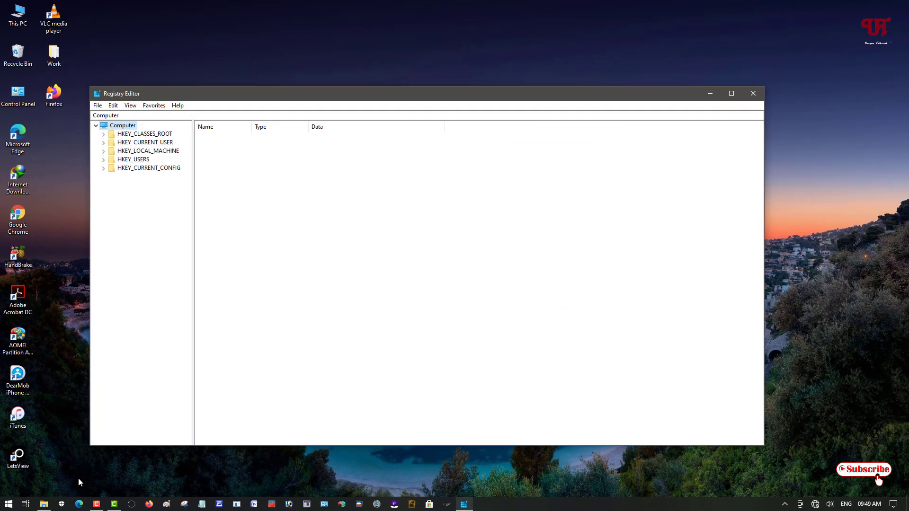
{"action": "left_click_drag", "start_coordinate": [459, 98], "coordinate": [484, 94]}
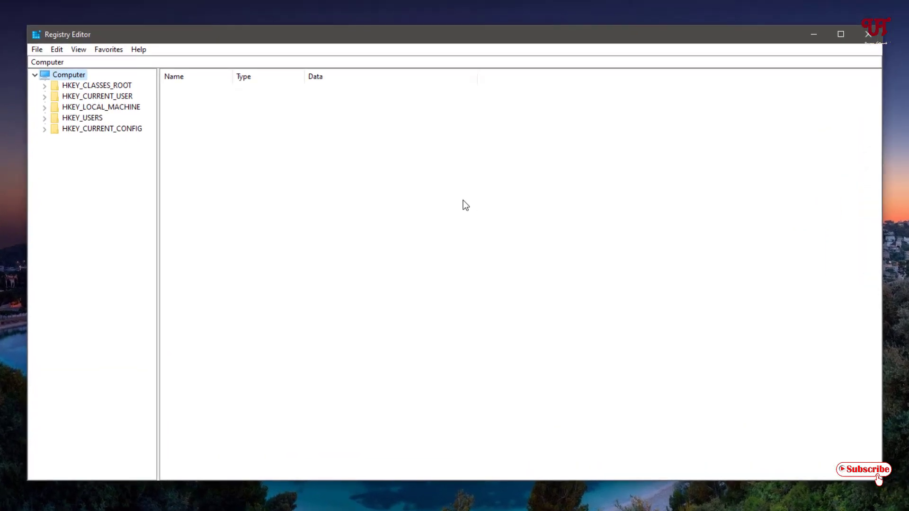
Expand the registry tree through HKEY_LOCAL_MACHINE and SOFTWARE down to the Microsoft key.
{"action": "left_click", "coordinate": [72, 110]}
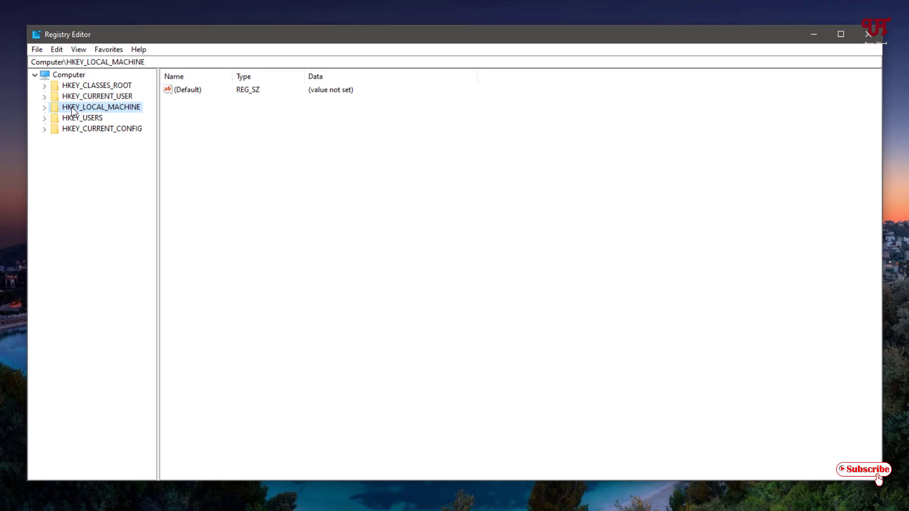
{"action": "left_click", "coordinate": [44, 109]}
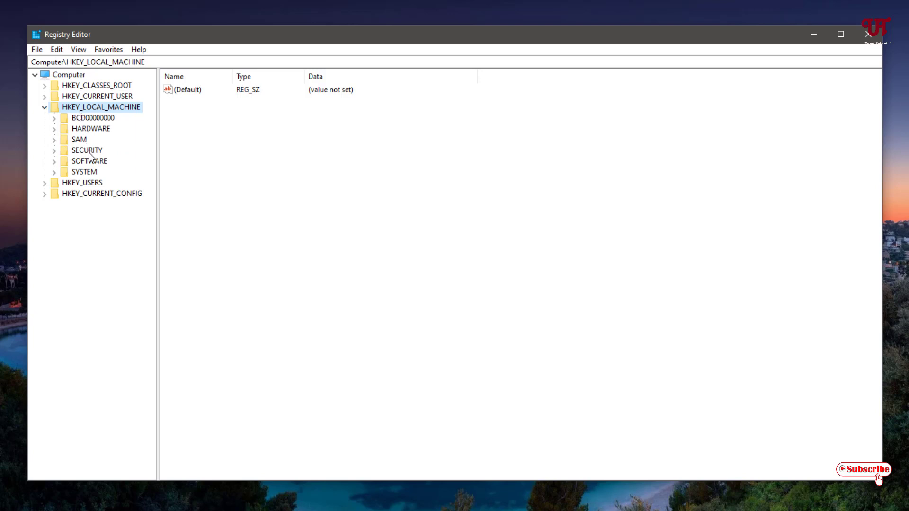
{"action": "left_click", "coordinate": [93, 162]}
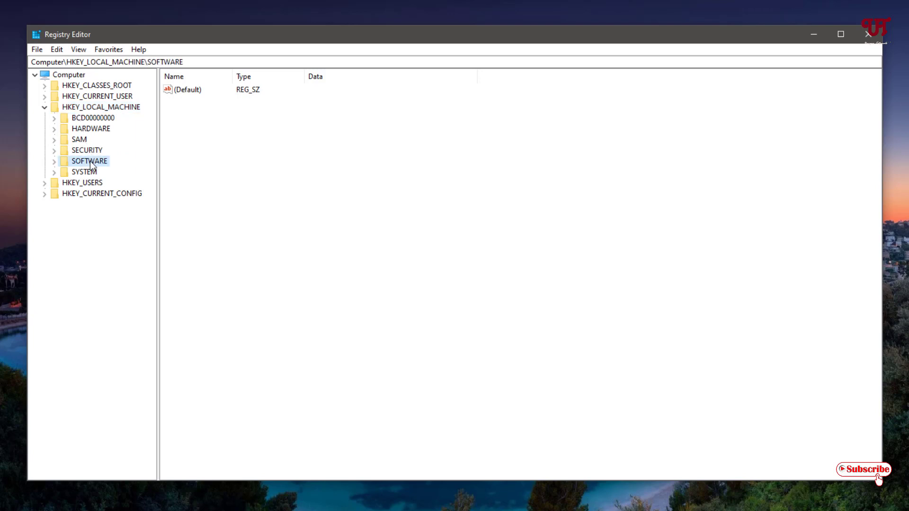
{"action": "left_click", "coordinate": [54, 161]}
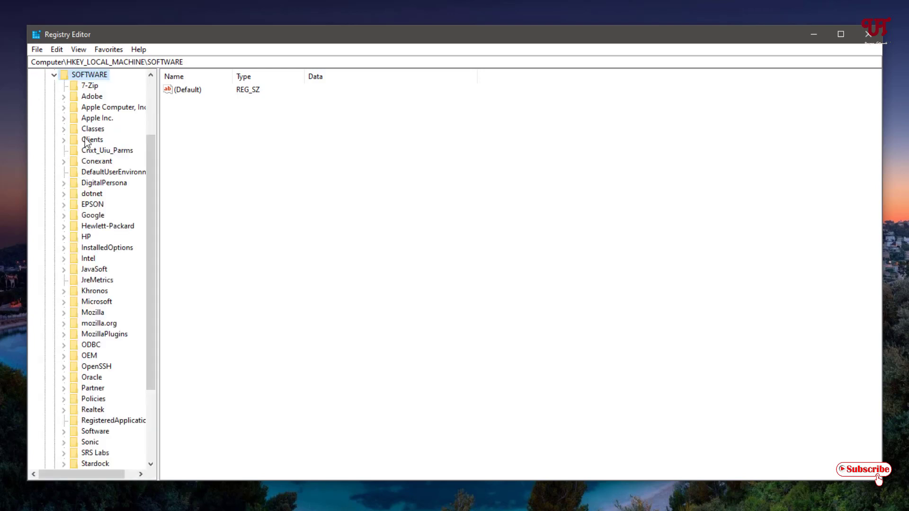
{"action": "left_click_drag", "start_coordinate": [153, 187], "coordinate": [158, 243]}
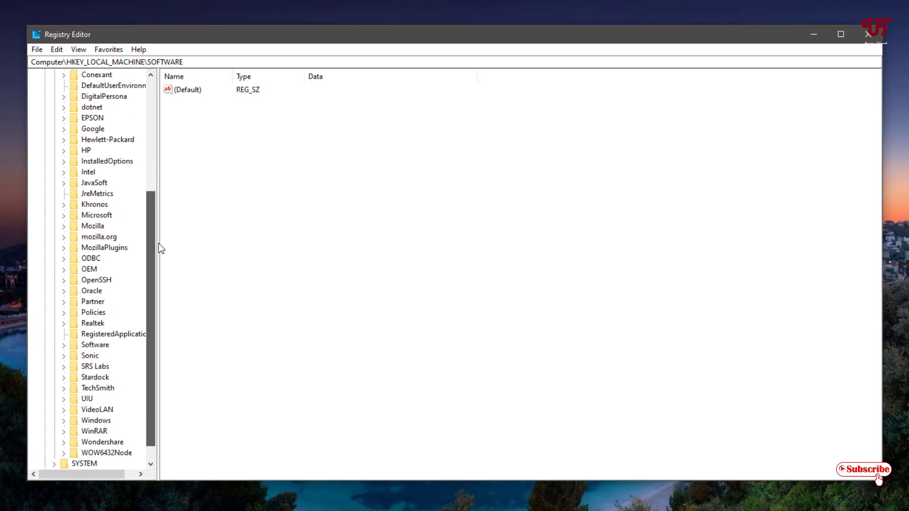
{"action": "left_click", "coordinate": [100, 215]}
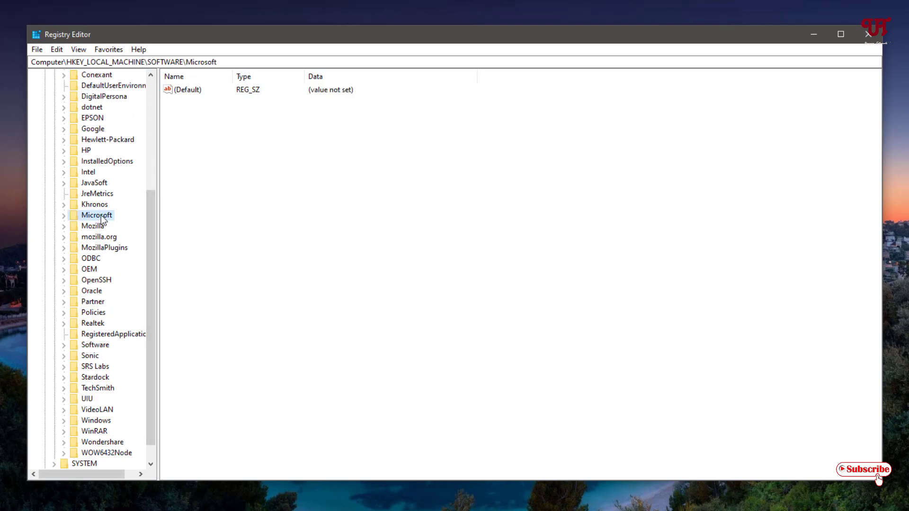
{"action": "left_click", "coordinate": [63, 216]}
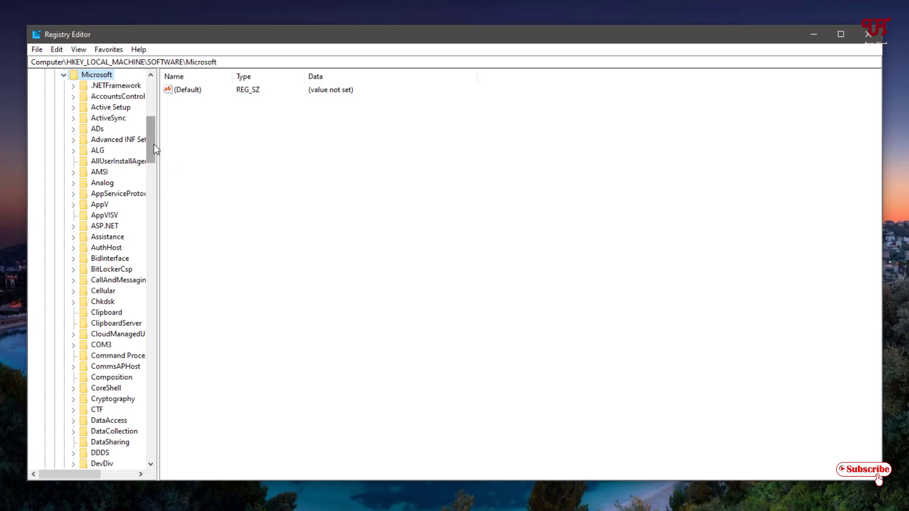
Widen the key tree pane and expand the Windows key under Microsoft.
{"action": "left_click_drag", "start_coordinate": [152, 135], "coordinate": [201, 138]}
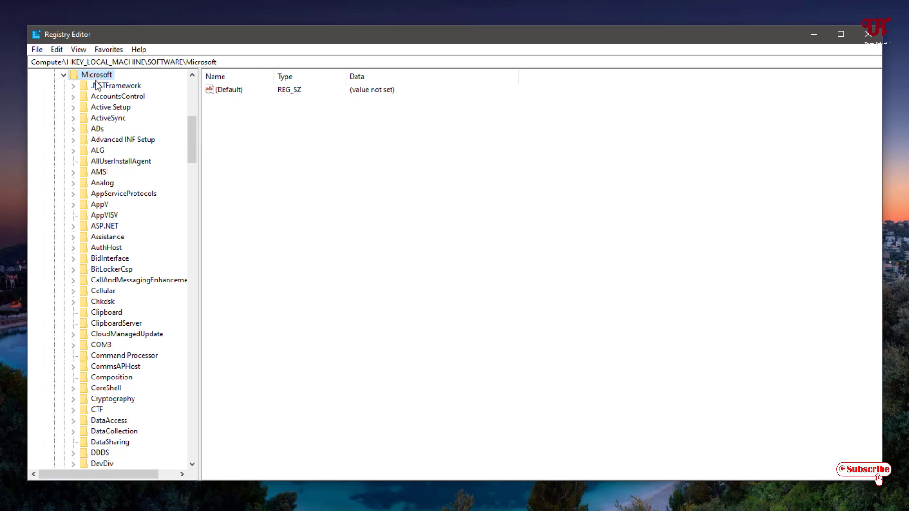
{"action": "scroll", "coordinate": [118, 271], "scroll_direction": "down", "scroll_amount": 9}
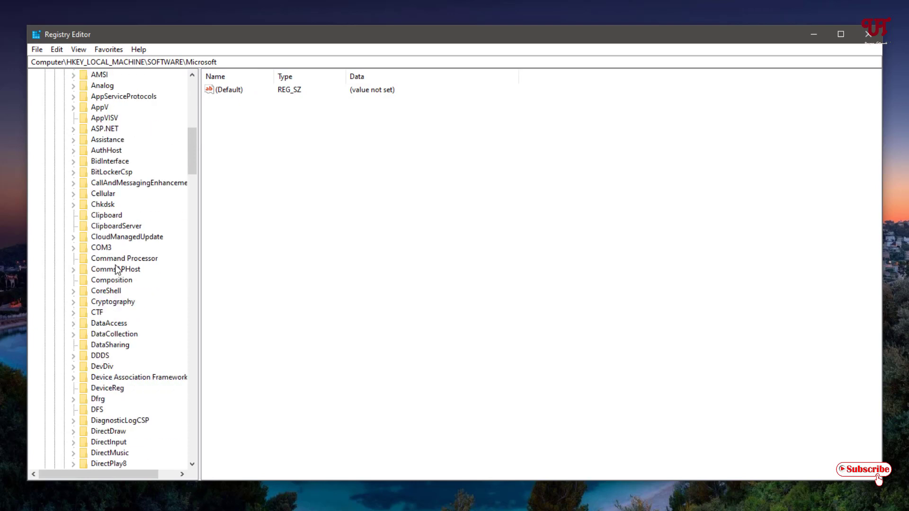
{"action": "scroll", "coordinate": [118, 271], "scroll_direction": "down", "scroll_amount": 17}
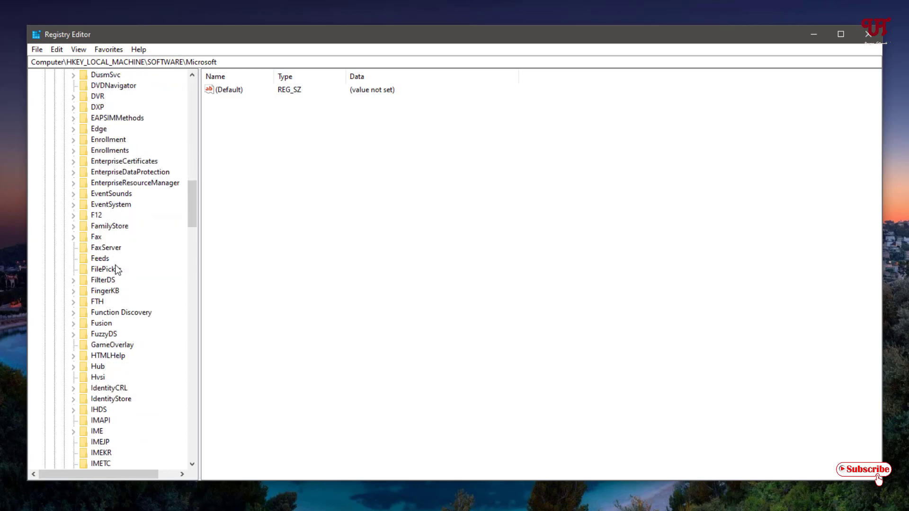
{"action": "scroll", "coordinate": [117, 270], "scroll_direction": "down", "scroll_amount": 20}
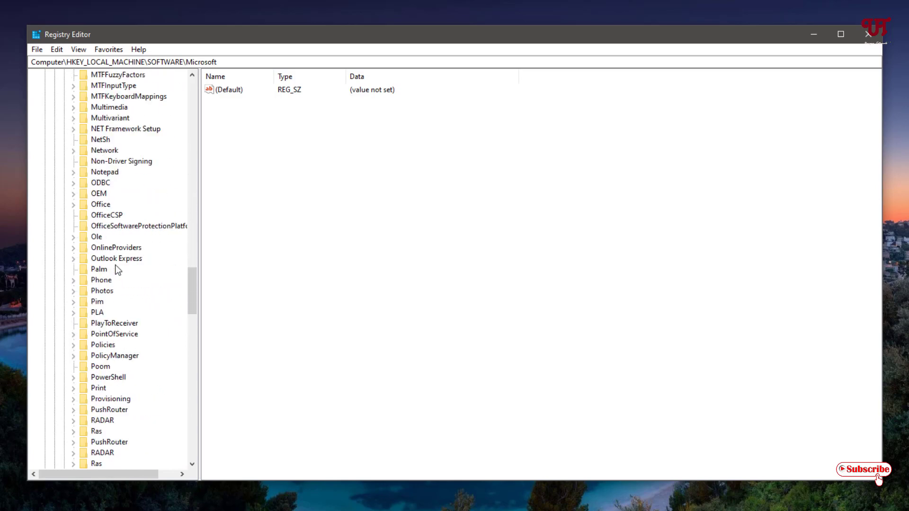
{"action": "scroll", "coordinate": [118, 270], "scroll_direction": "down", "scroll_amount": 13}
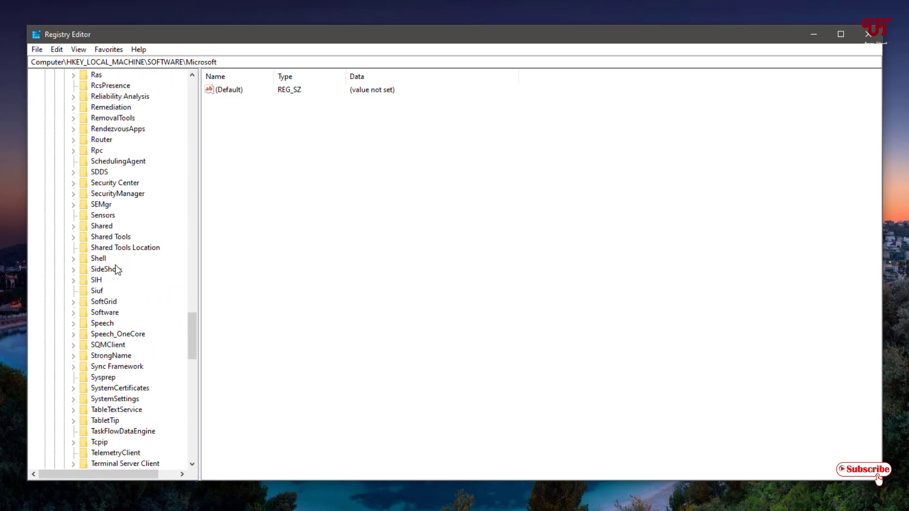
{"action": "scroll", "coordinate": [117, 271], "scroll_direction": "down", "scroll_amount": 1}
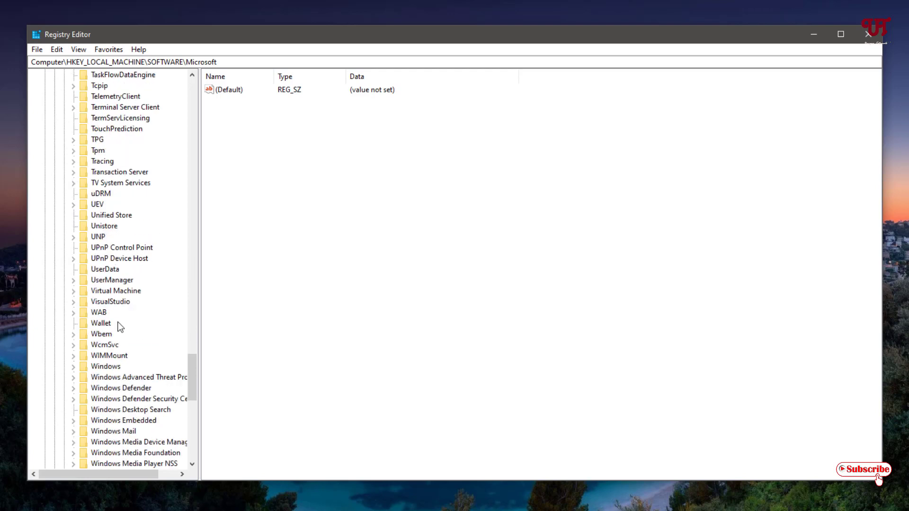
{"action": "left_click", "coordinate": [108, 368]}
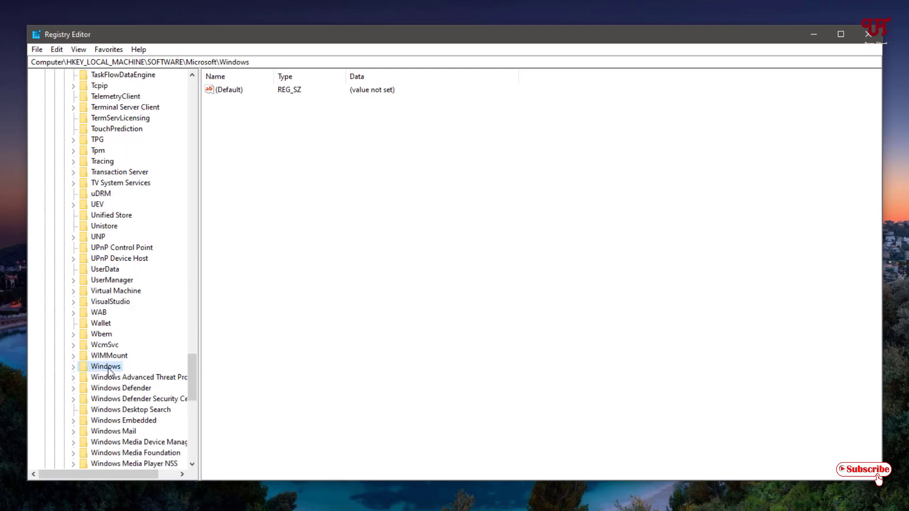
{"action": "left_click", "coordinate": [73, 366]}
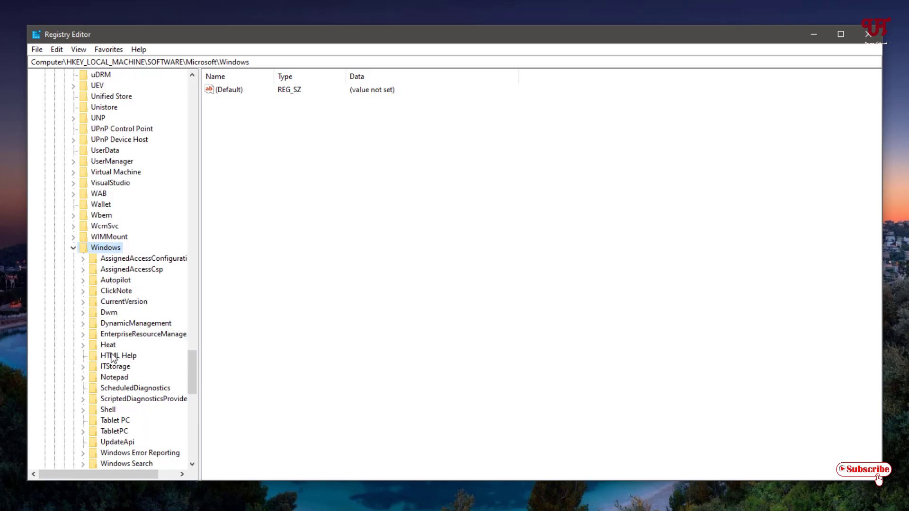
Expand the CurrentVersion key under Windows and its Explorer subkey.
{"action": "scroll", "coordinate": [115, 356], "scroll_direction": "down", "scroll_amount": 2}
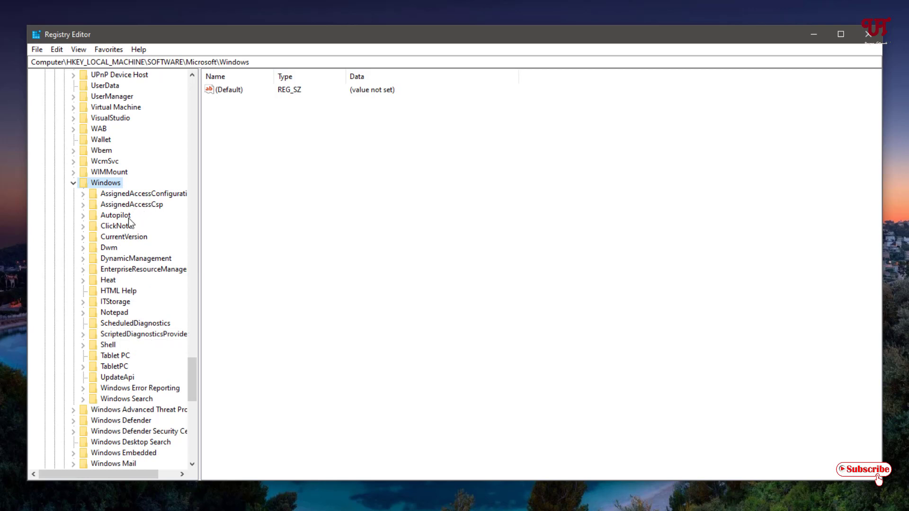
{"action": "left_click", "coordinate": [126, 237]}
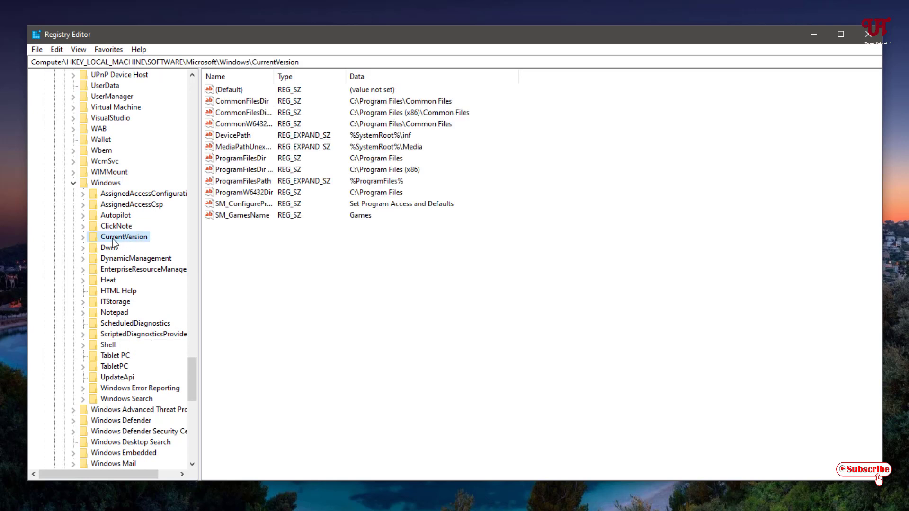
{"action": "left_click", "coordinate": [83, 237]}
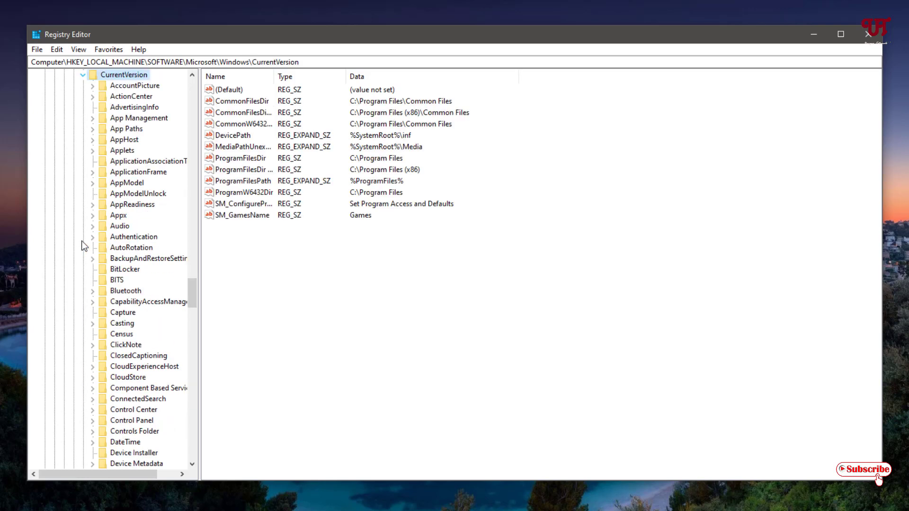
{"action": "scroll", "coordinate": [95, 272], "scroll_direction": "down", "scroll_amount": 1}
{"action": "scroll", "coordinate": [99, 276], "scroll_direction": "down", "scroll_amount": 8}
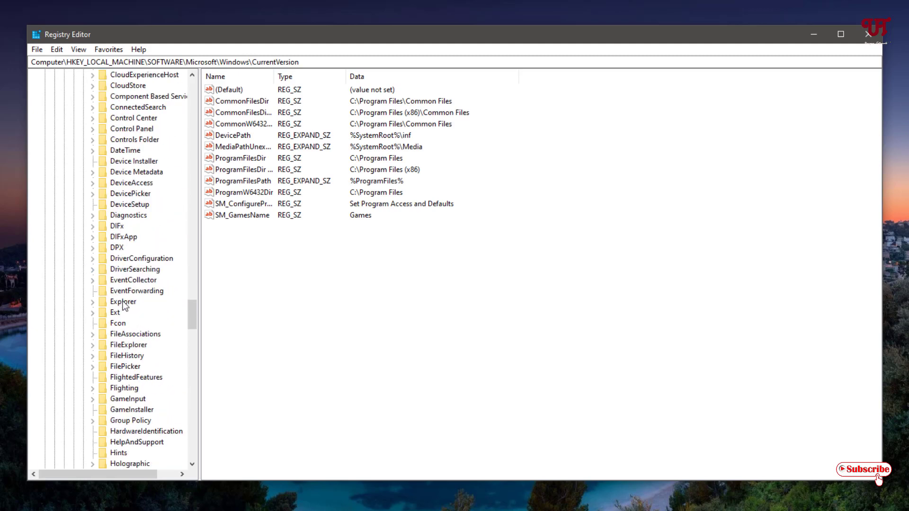
{"action": "left_click", "coordinate": [124, 303]}
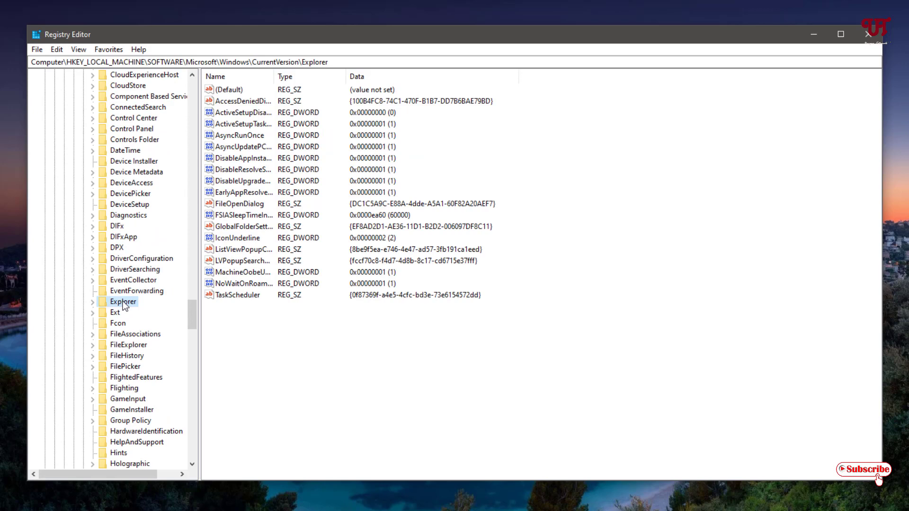
{"action": "left_click", "coordinate": [93, 302]}
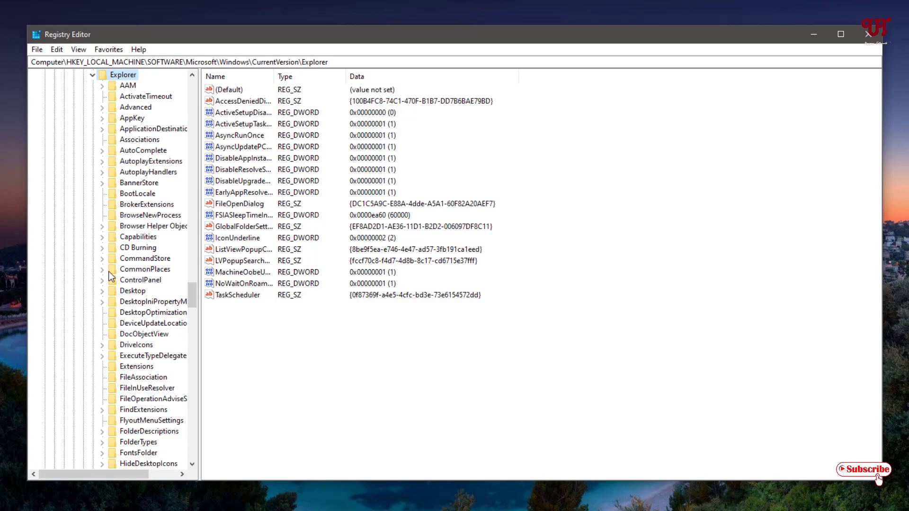
Expand the DriveIcons key under Explorer and select its G subkey.
{"action": "scroll", "coordinate": [112, 276], "scroll_direction": "down", "scroll_amount": 6}
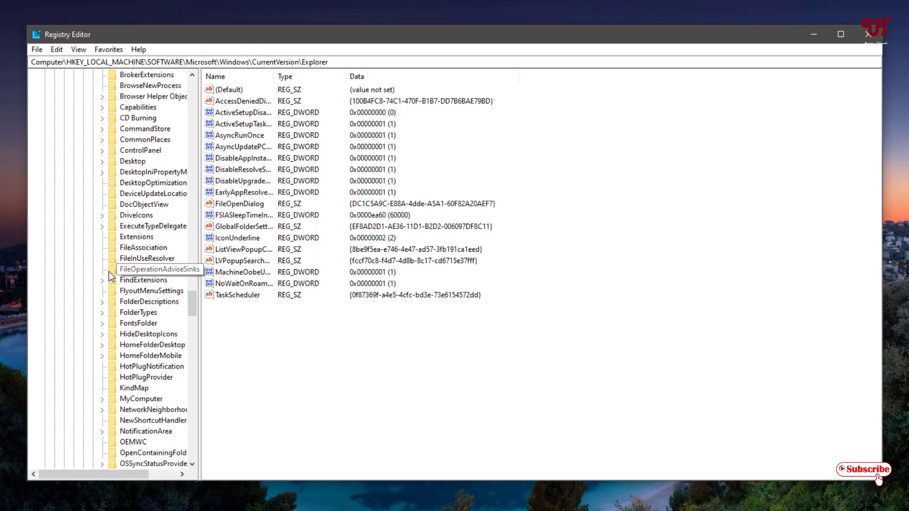
{"action": "scroll", "coordinate": [111, 276], "scroll_direction": "up", "scroll_amount": 2}
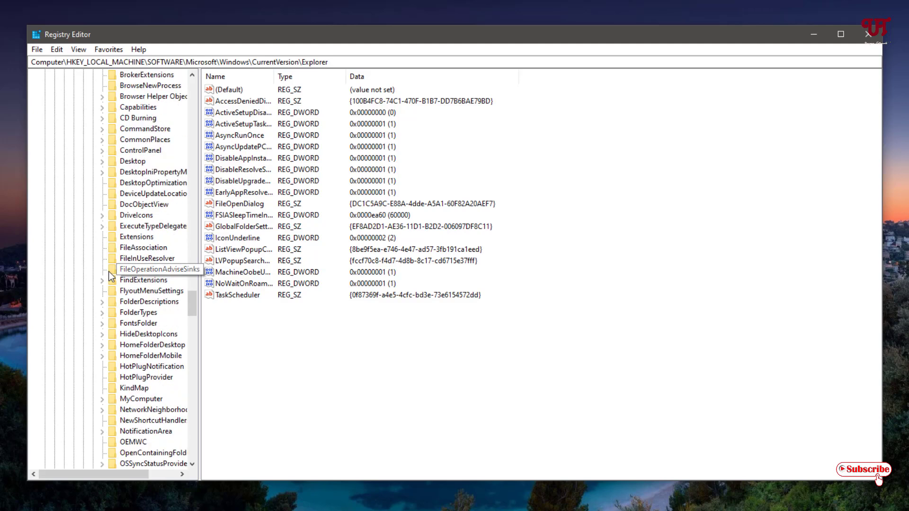
{"action": "left_click", "coordinate": [135, 215]}
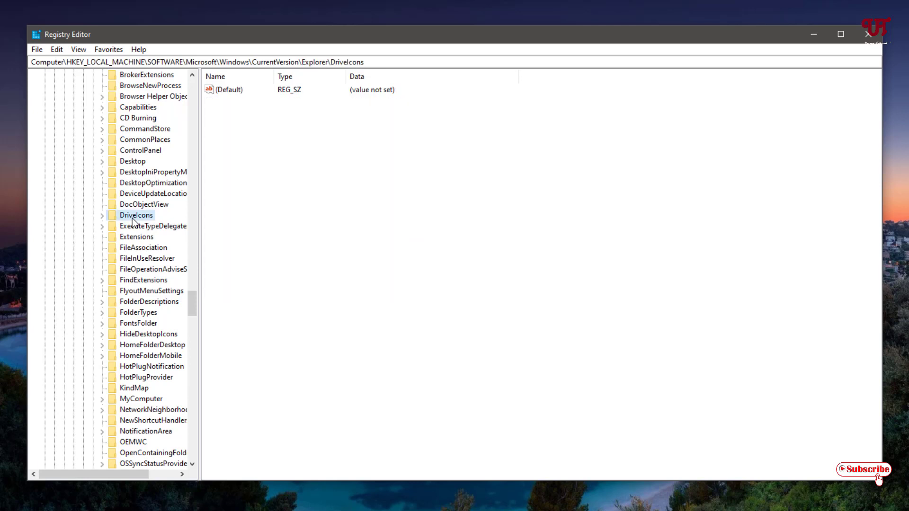
{"action": "left_click", "coordinate": [103, 216]}
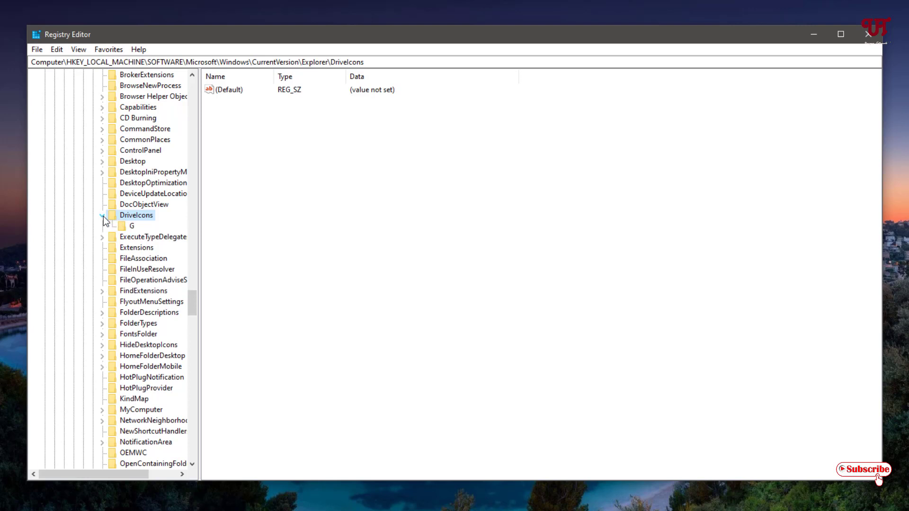
{"action": "left_click", "coordinate": [130, 226]}
Create a new subkey under the DriveIcons key.
{"action": "left_click", "coordinate": [138, 217]}
{"action": "right_click", "coordinate": [135, 214]}
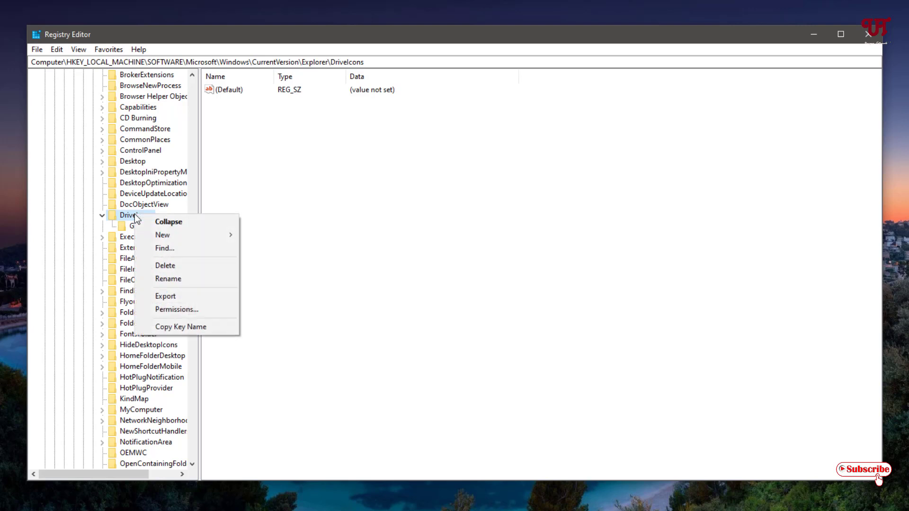
{"action": "mouse_move", "coordinate": [165, 237]}
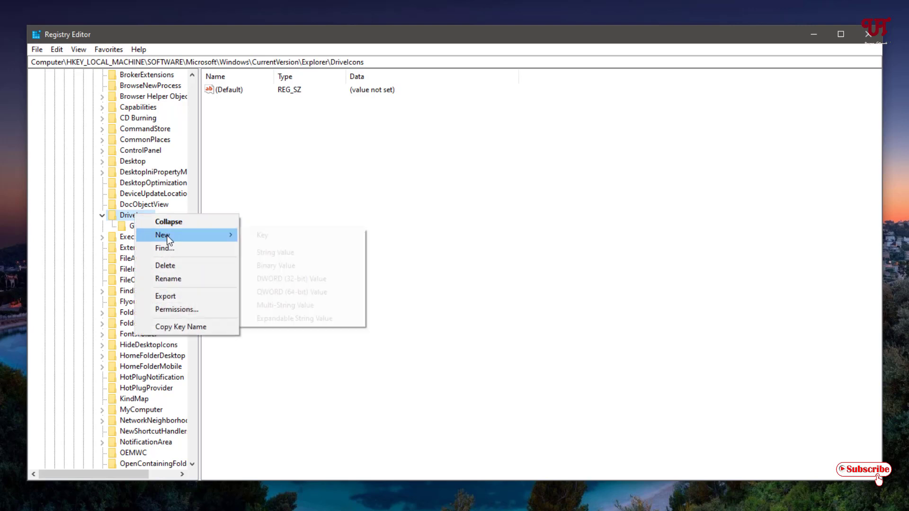
{"action": "left_click", "coordinate": [282, 235]}
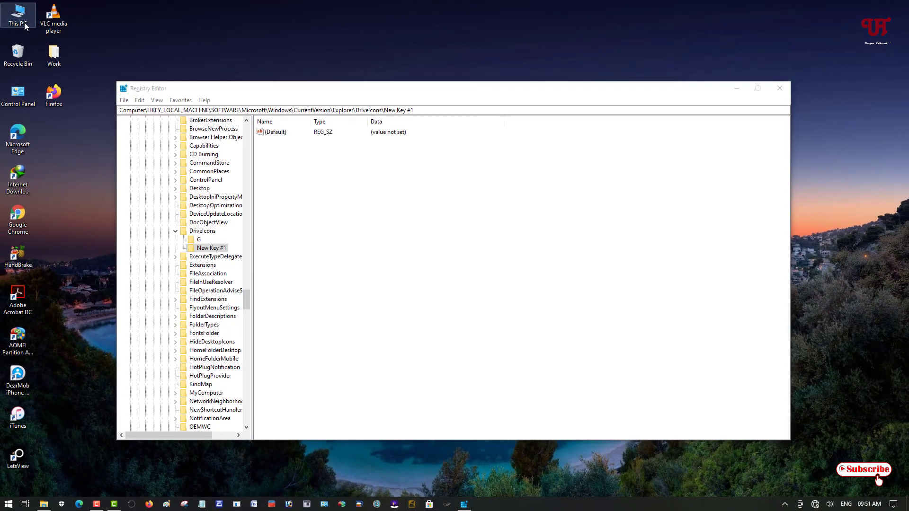
Check the DVD RW drive's letter in This PC, close that window, and rename the new DriveIcons subkey to F.
{"action": "key", "text": "super+e"}
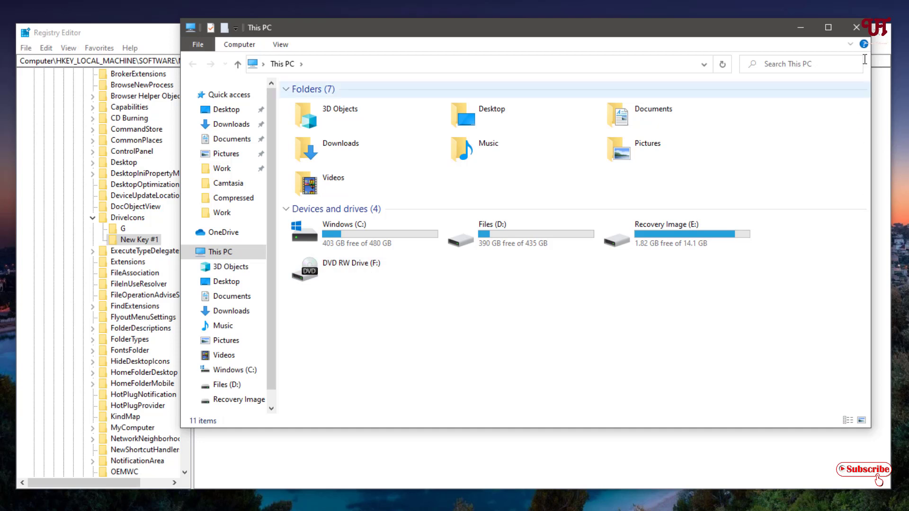
{"action": "left_click", "coordinate": [856, 27]}
{"action": "right_click", "coordinate": [145, 237]}
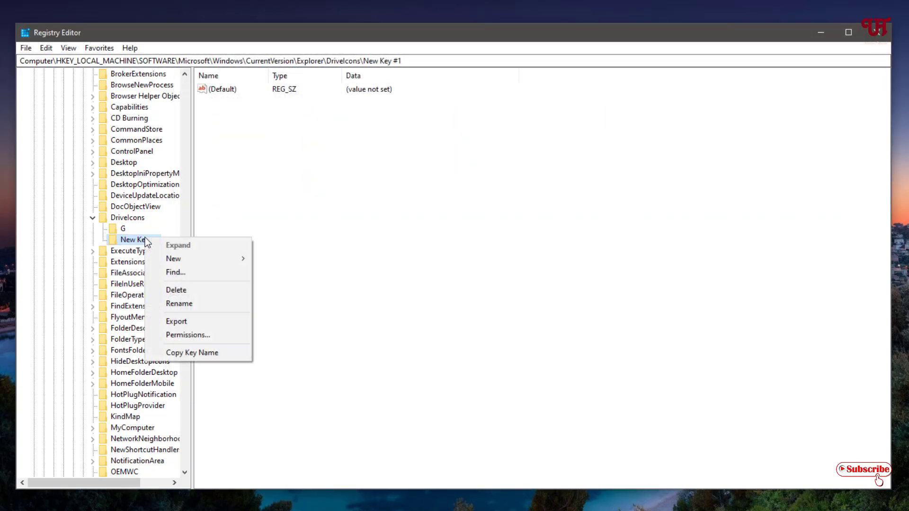
{"action": "left_click", "coordinate": [179, 304]}
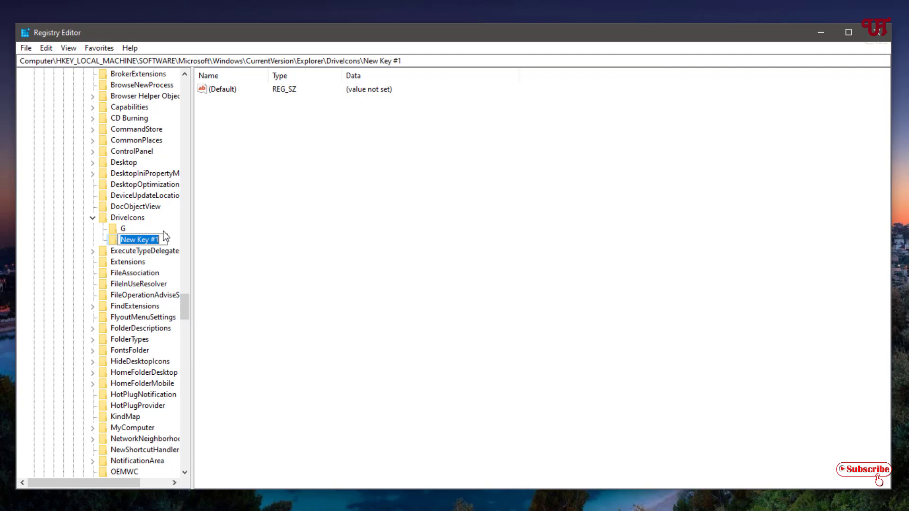
{"action": "type", "text": "F"}
{"action": "key", "text": "Return"}
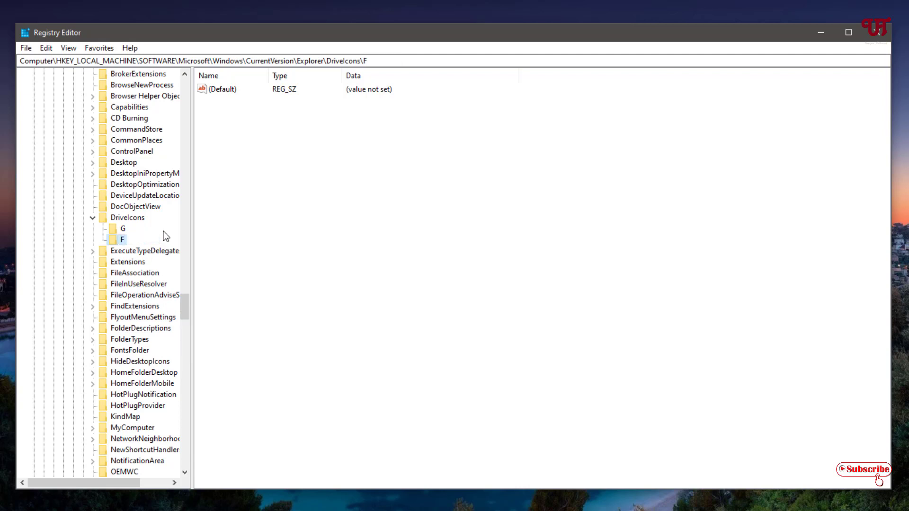
Create a subkey named DefaultIcon under the F key.
{"action": "right_click", "coordinate": [122, 242]}
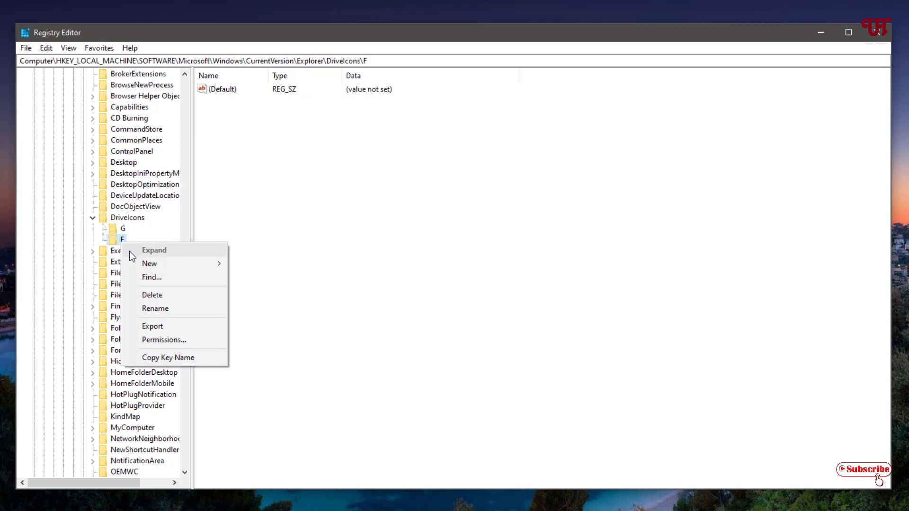
{"action": "mouse_move", "coordinate": [150, 271]}
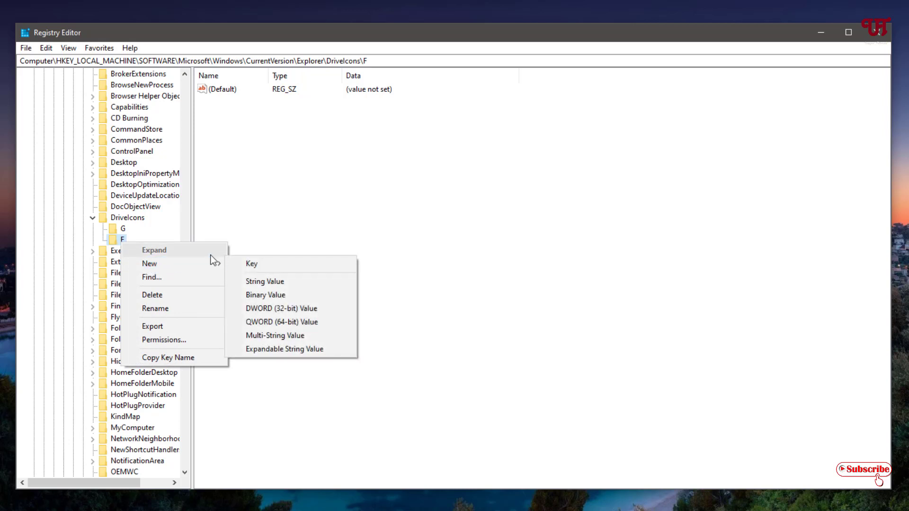
{"action": "left_click", "coordinate": [250, 266]}
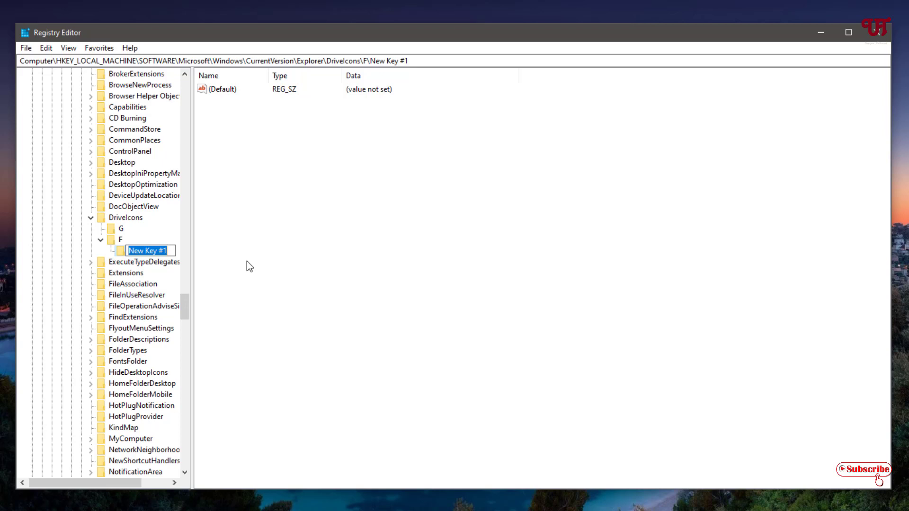
{"action": "type", "text": "De"}
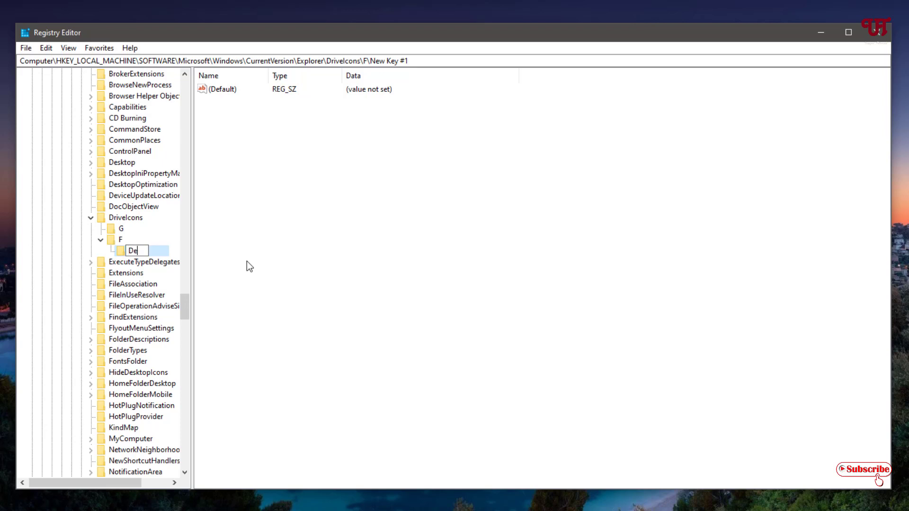
{"action": "type", "text": "faultIcon"}
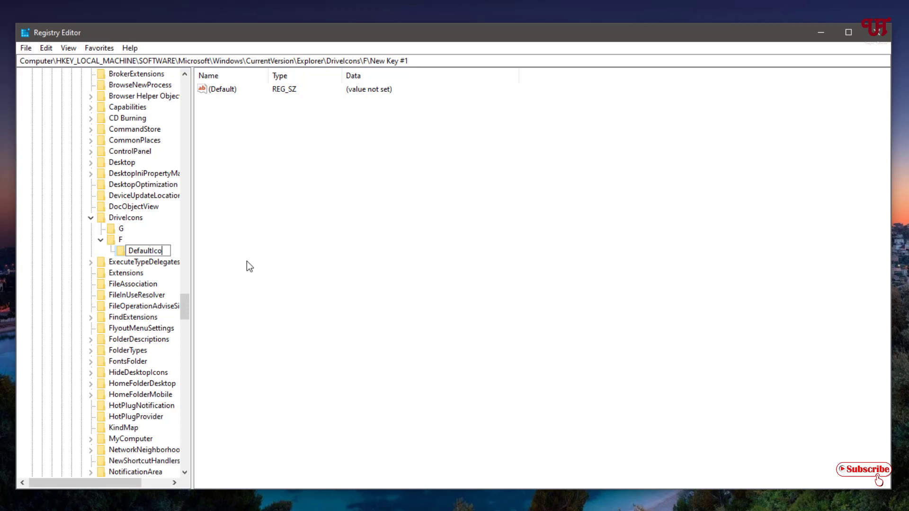
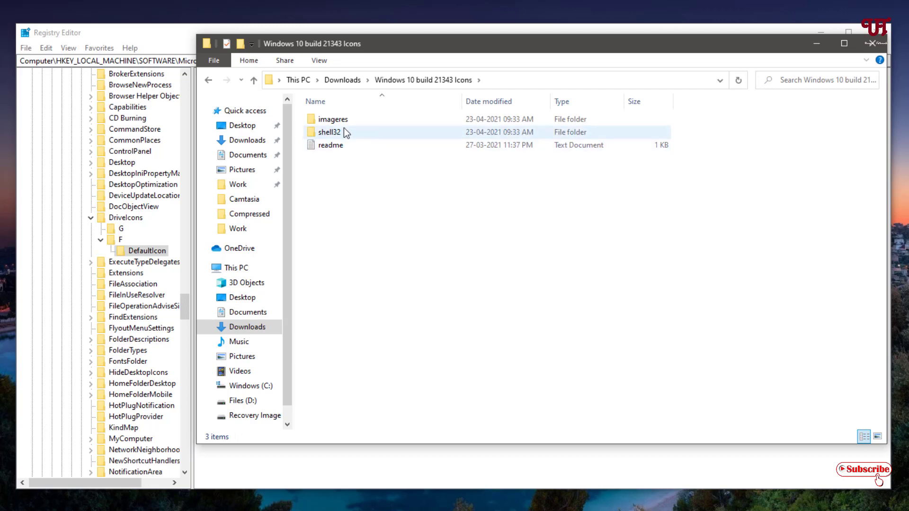
Open the shell32 folder in Windows 10 build 21343 Icons and select the DVD drive icon Shell32_dll_178.
{"action": "double_click", "coordinate": [341, 133]}
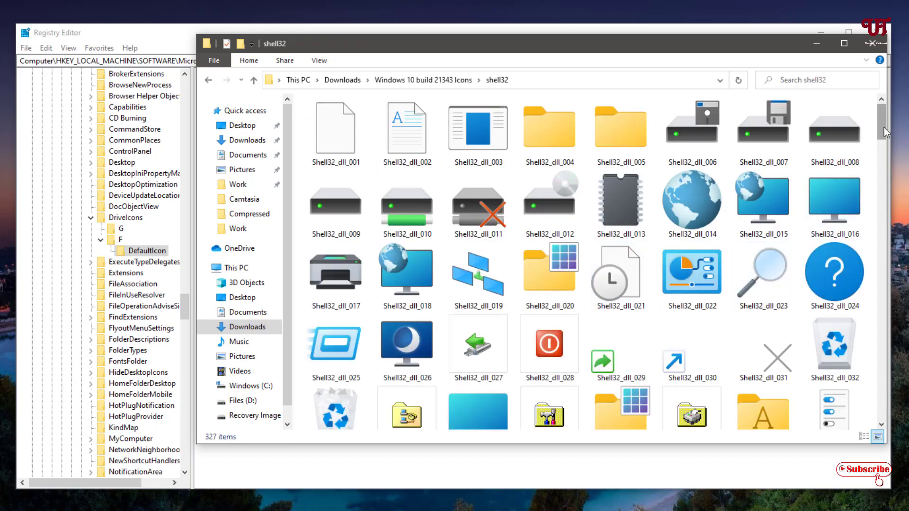
{"action": "left_click_drag", "start_coordinate": [885, 127], "coordinate": [887, 287]}
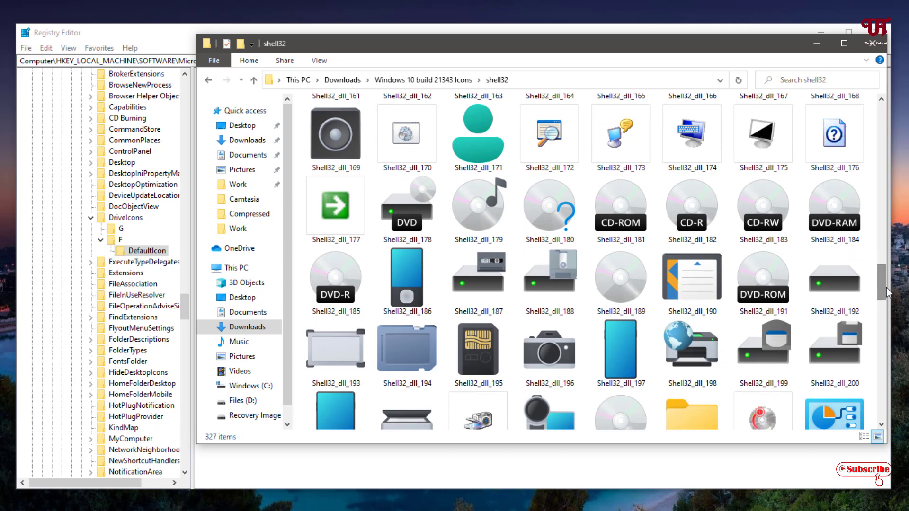
{"action": "left_click", "coordinate": [430, 231]}
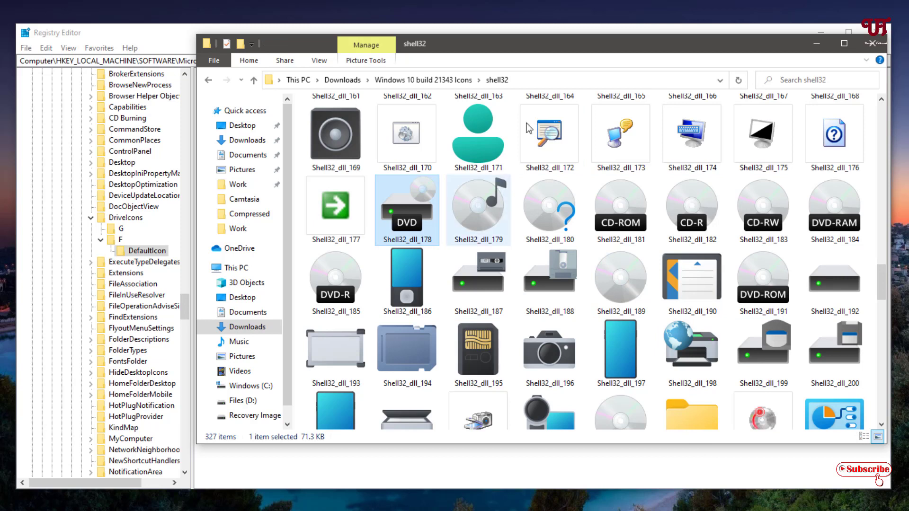
{"action": "mouse_move", "coordinate": [412, 243]}
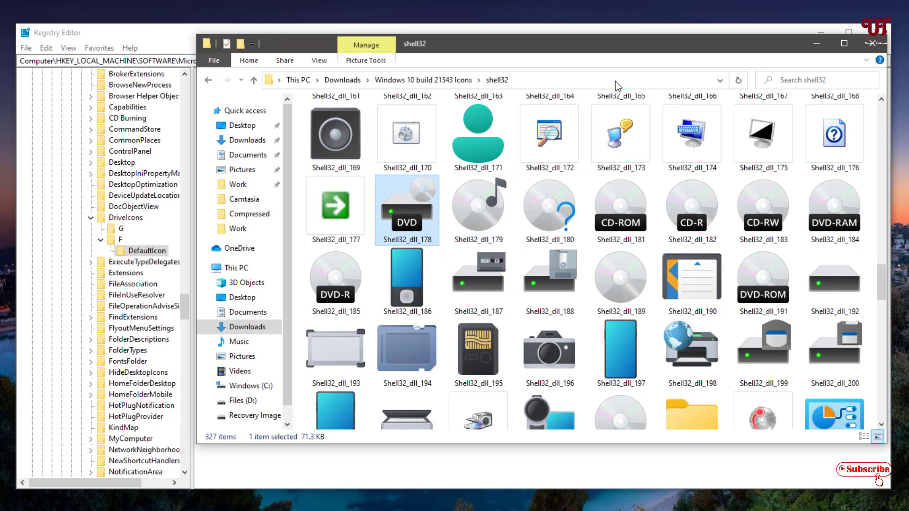
Copy the shell32 folder's path into the value data of F\DefaultIcon's (Default) string and add a trailing backslash.
{"action": "left_click", "coordinate": [557, 80]}
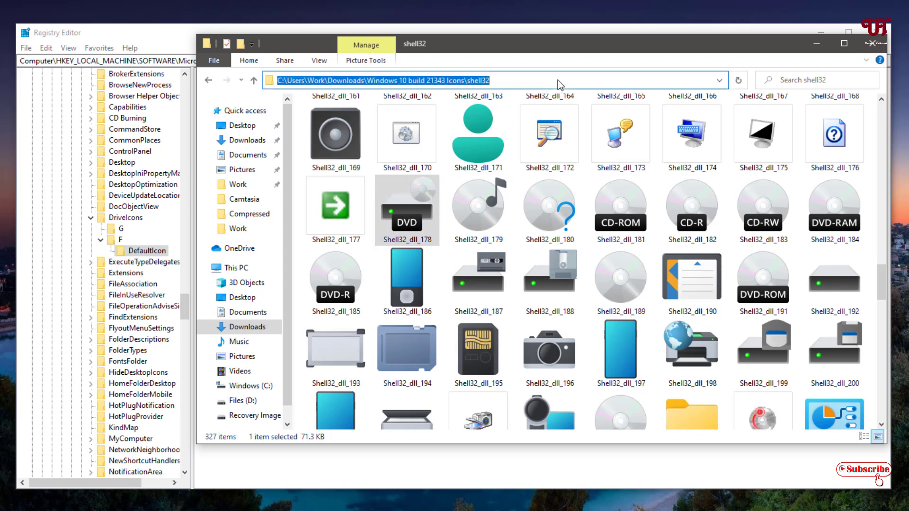
{"action": "right_click", "coordinate": [471, 80]}
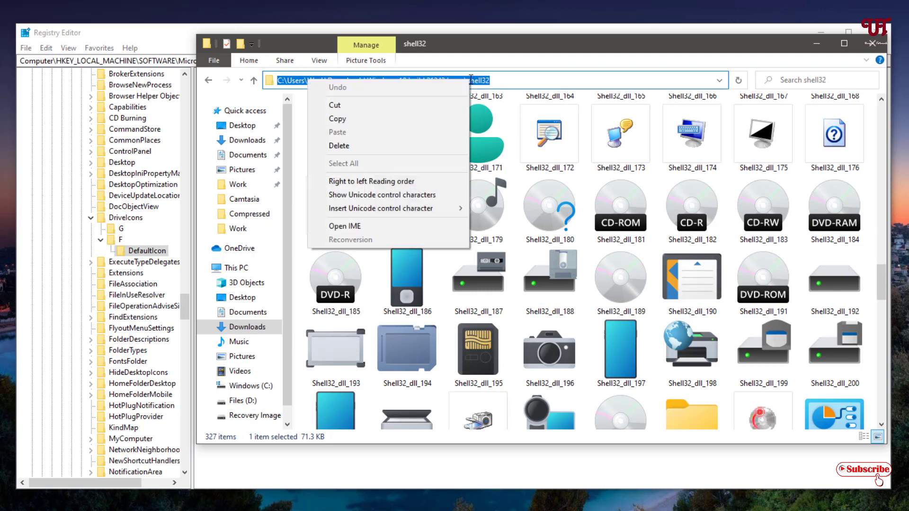
{"action": "left_click", "coordinate": [427, 120]}
{"action": "left_click_drag", "start_coordinate": [521, 44], "coordinate": [814, 138]}
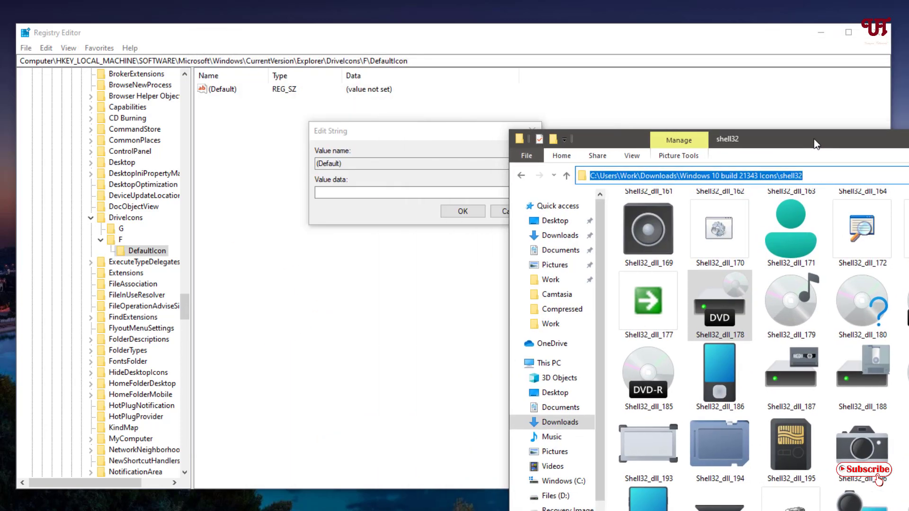
{"action": "left_click", "coordinate": [431, 193]}
{"action": "right_click", "coordinate": [431, 192]}
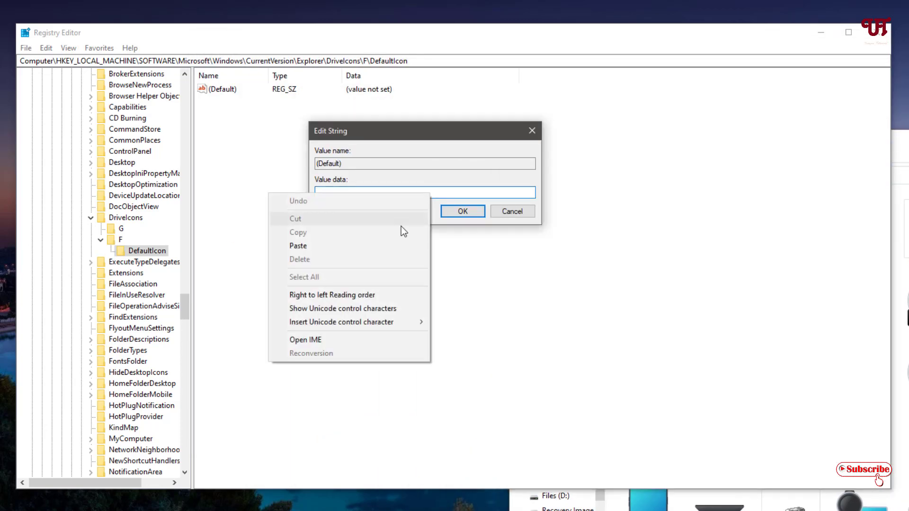
{"action": "left_click", "coordinate": [385, 248]}
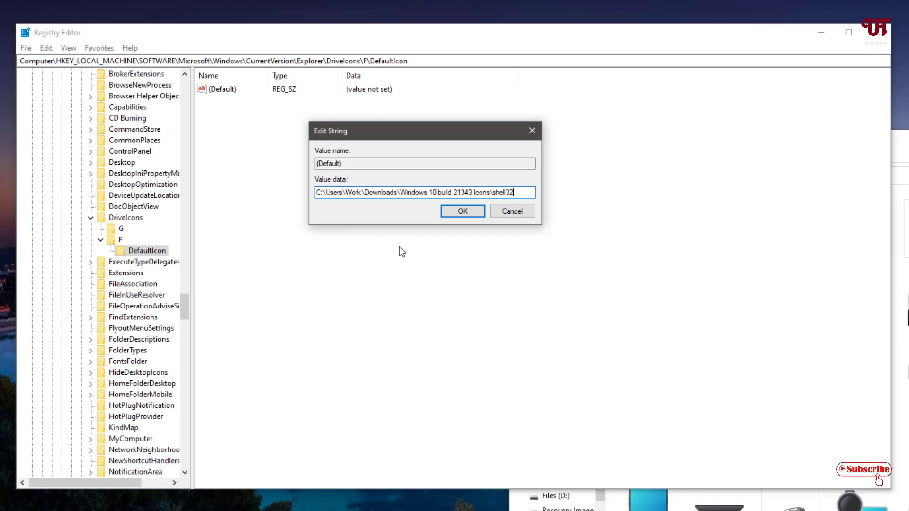
{"action": "type", "text": "\\"}
Return to the shell32 folder and copy the DVD drive icon's name Shell32_dll_178 without an extension.
{"action": "key", "text": "alt+Tab"}
{"action": "left_click_drag", "start_coordinate": [739, 137], "coordinate": [473, 57]}
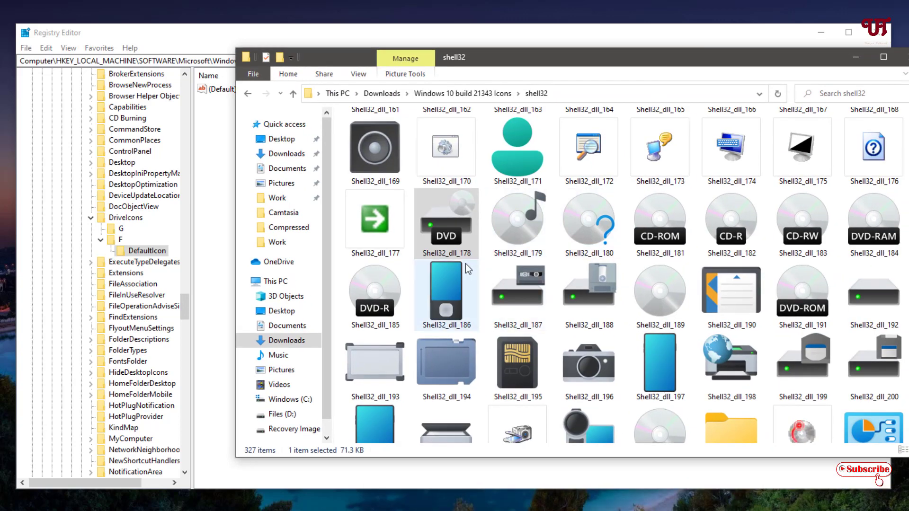
{"action": "left_click", "coordinate": [462, 260]}
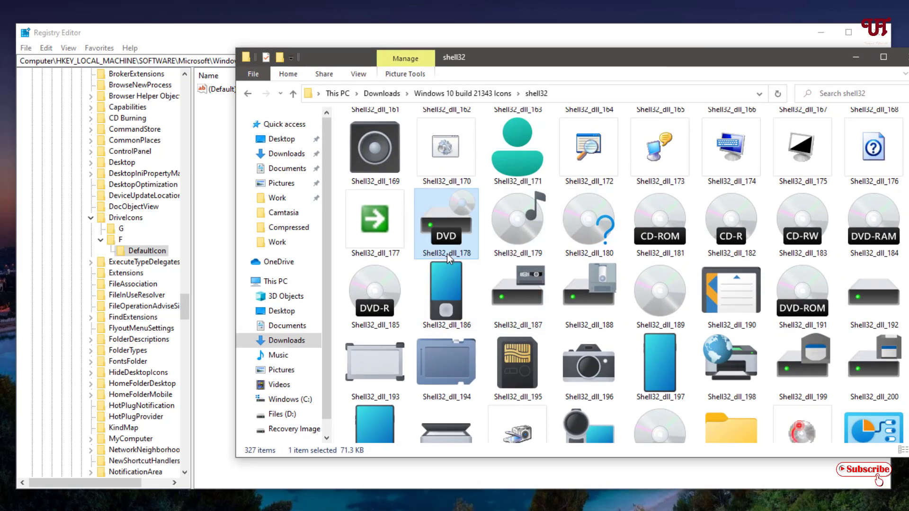
{"action": "left_click", "coordinate": [447, 254]}
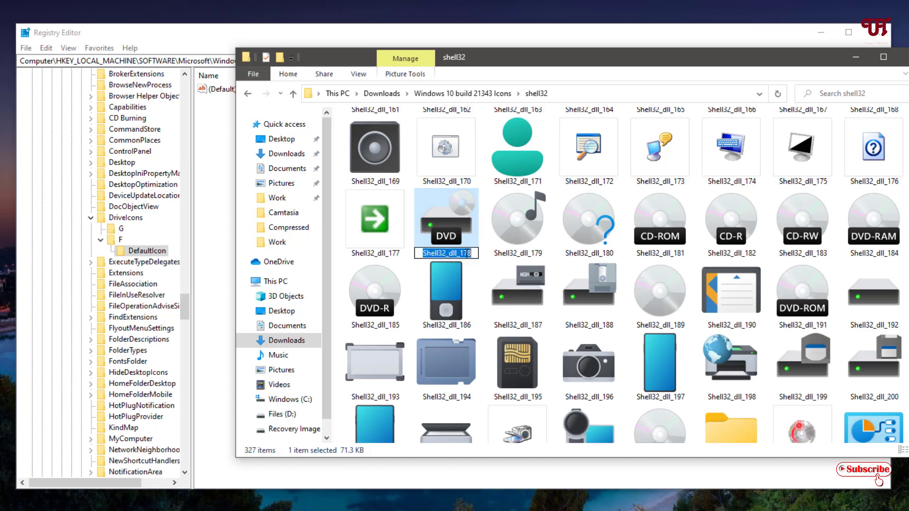
{"action": "right_click", "coordinate": [468, 256]}
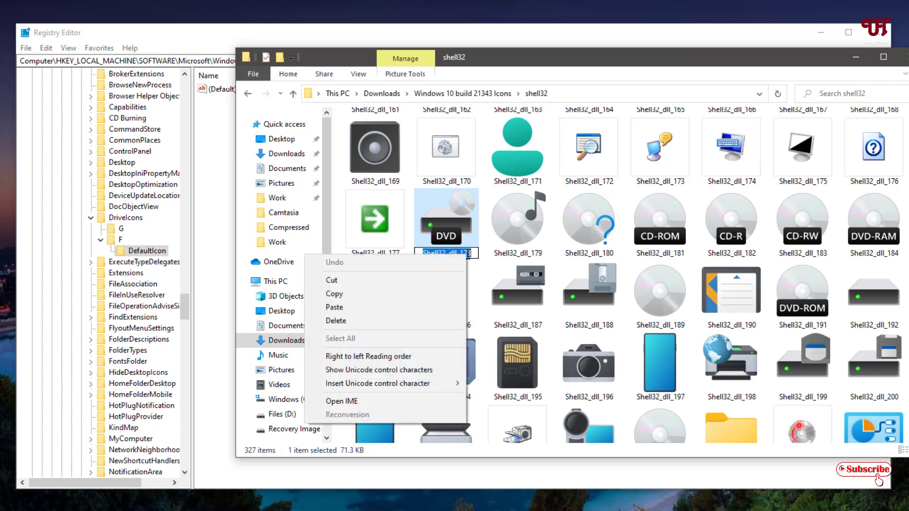
{"action": "left_click", "coordinate": [434, 296]}
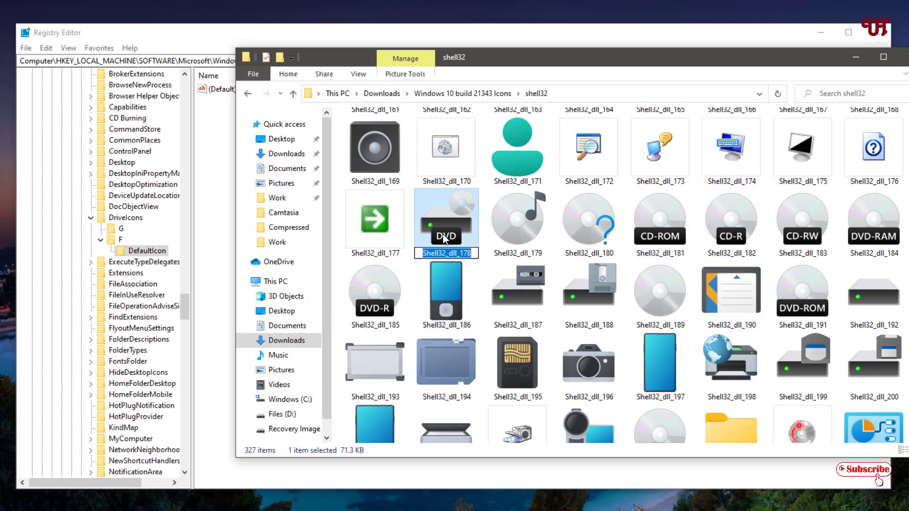
{"action": "left_click", "coordinate": [482, 266]}
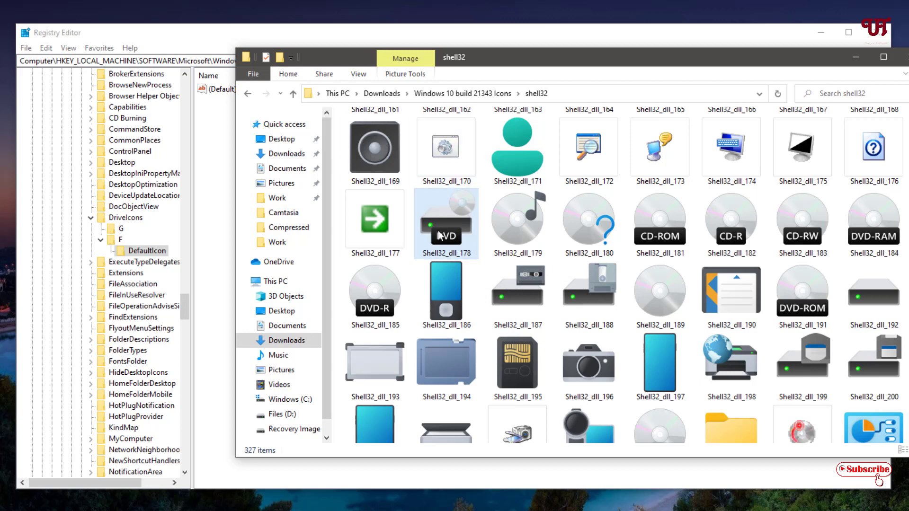
Turn on the display of file name extensions in the shell32 folder.
{"action": "left_click", "coordinate": [359, 74]}
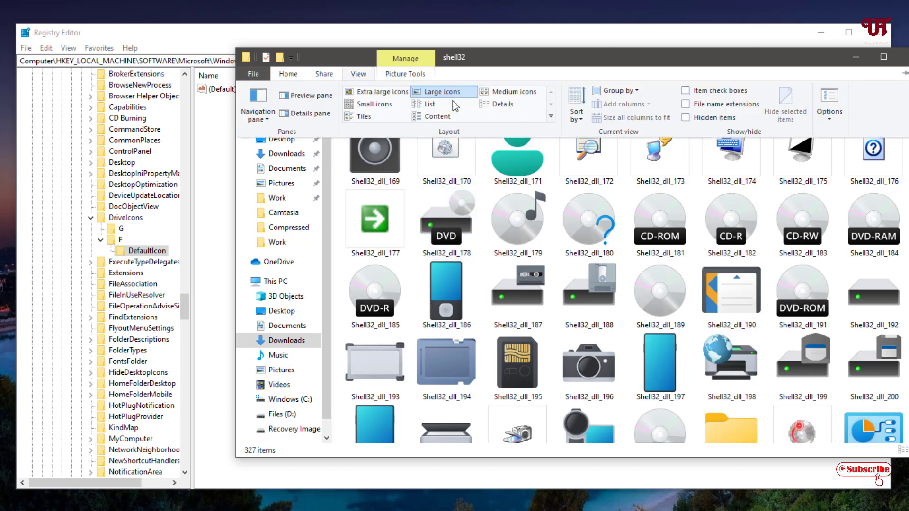
{"action": "key", "text": "Home"}
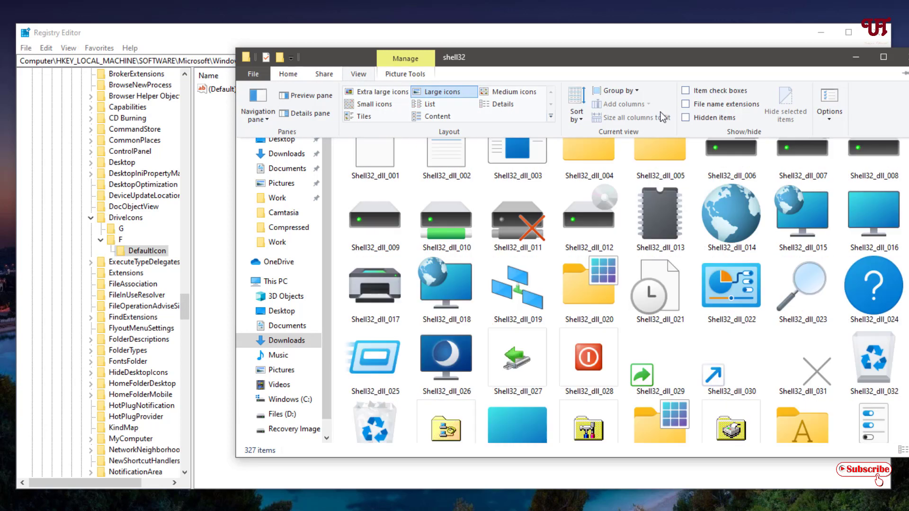
{"action": "left_click", "coordinate": [689, 103]}
Copy the DVD drive icon's full file name, Shell32_dll_178.ico, including its extension.
{"action": "left_click", "coordinate": [449, 268]}
{"action": "key", "text": "F2"}
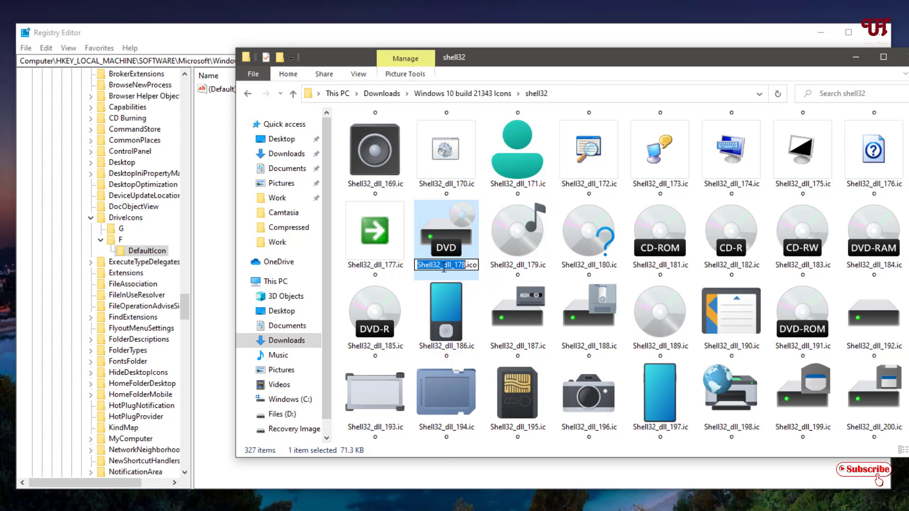
{"action": "left_click", "coordinate": [417, 265]}
{"action": "key", "text": "ctrl+a"}
{"action": "right_click", "coordinate": [471, 262]}
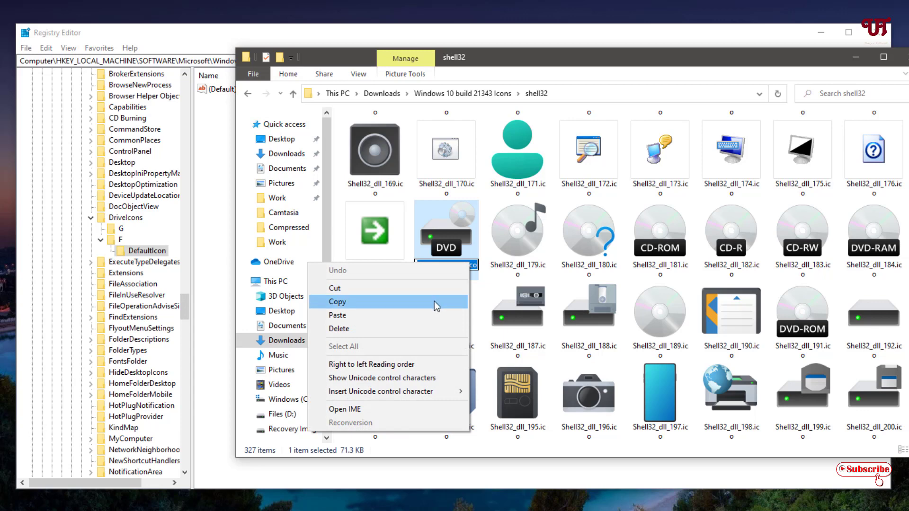
{"action": "left_click", "coordinate": [434, 301]}
Minimize the shell32 window, append Shell32_dll_178.ico to the path in the (Default) value data, and save the string.
{"action": "left_click", "coordinate": [857, 55]}
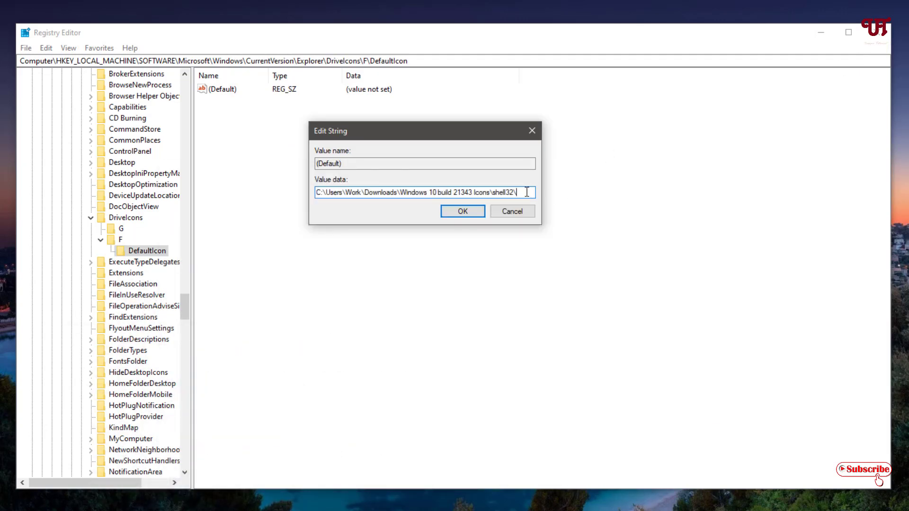
{"action": "key", "text": "ctrl+v"}
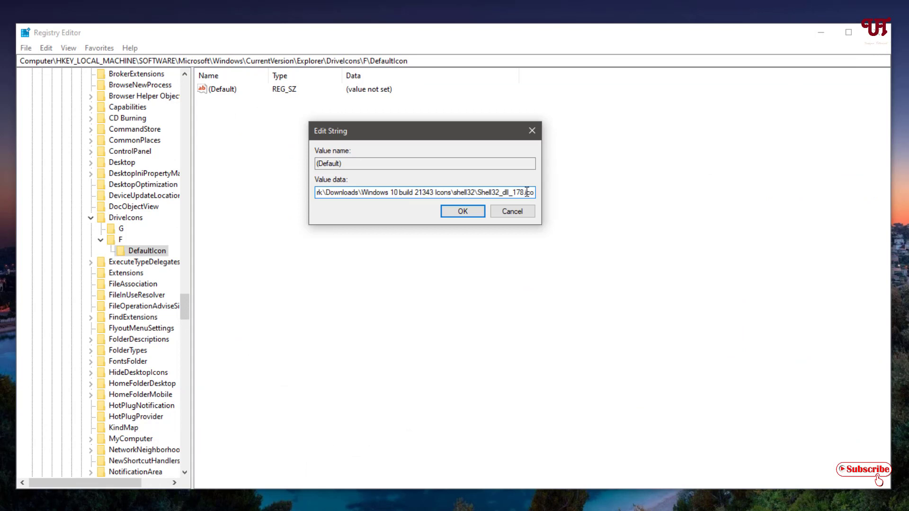
{"action": "left_click", "coordinate": [468, 214]}
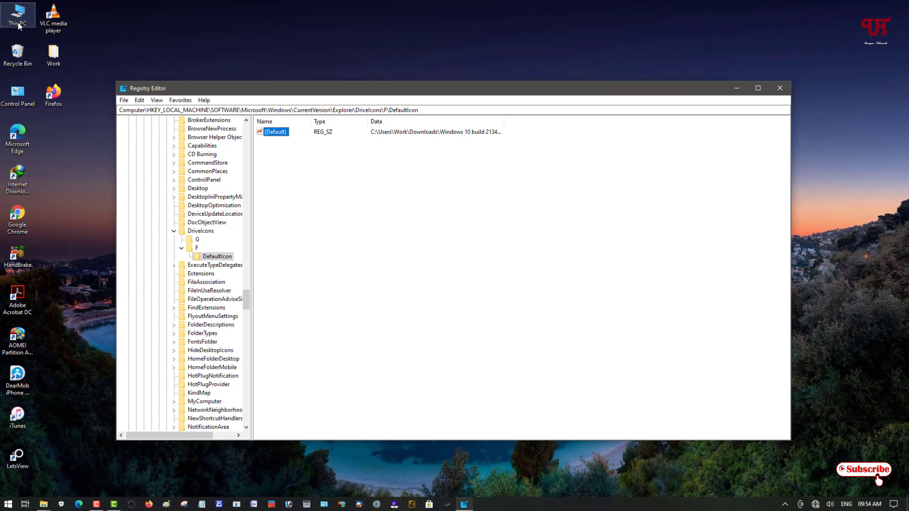
Open This PC, close Registry Editor, examine the DVD RW drive's icon, and close the This PC window.
{"action": "left_click", "coordinate": [18, 23]}
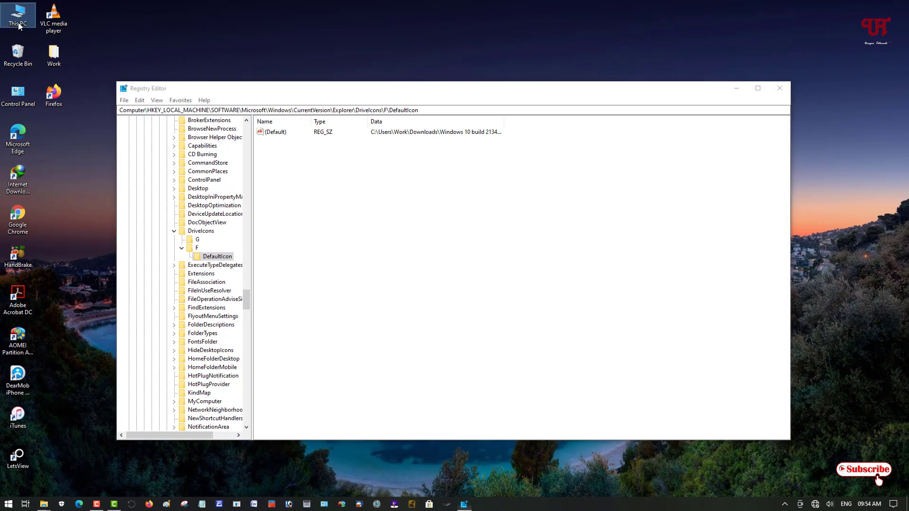
{"action": "double_click", "coordinate": [19, 24]}
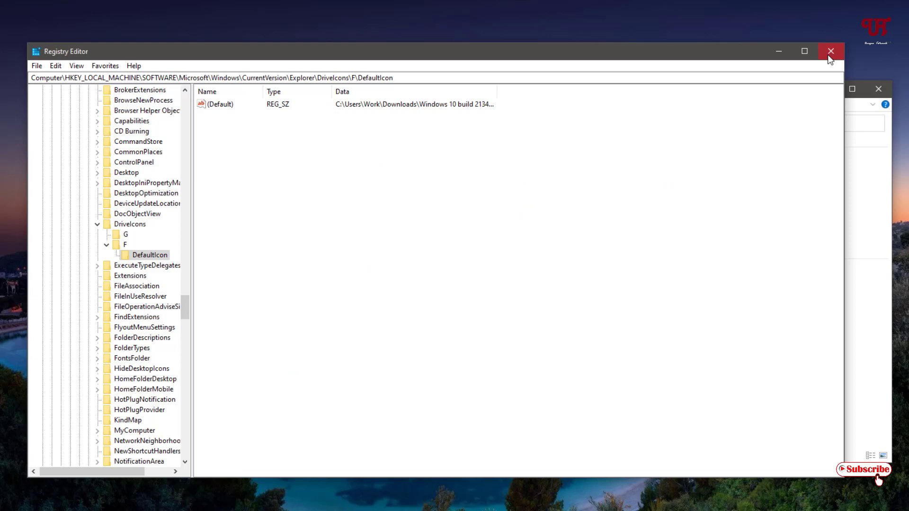
{"action": "left_click", "coordinate": [829, 53]}
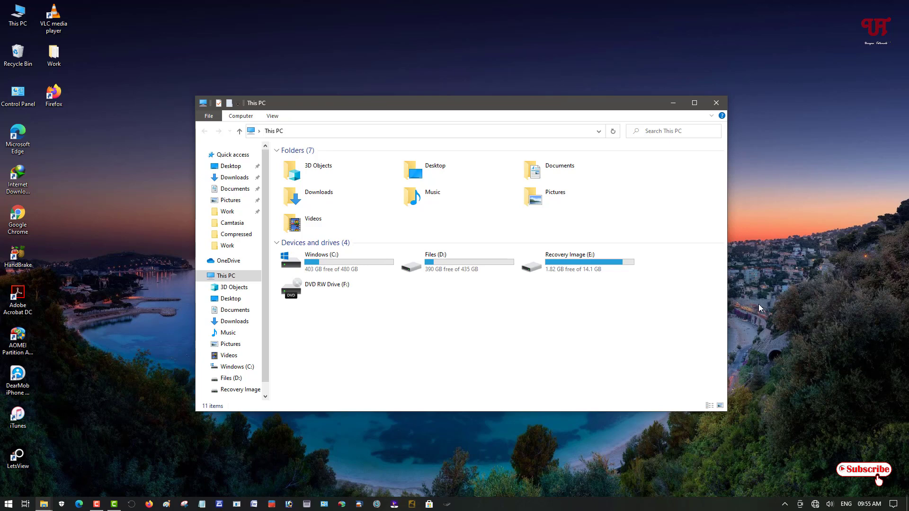
{"action": "left_click", "coordinate": [716, 103]}
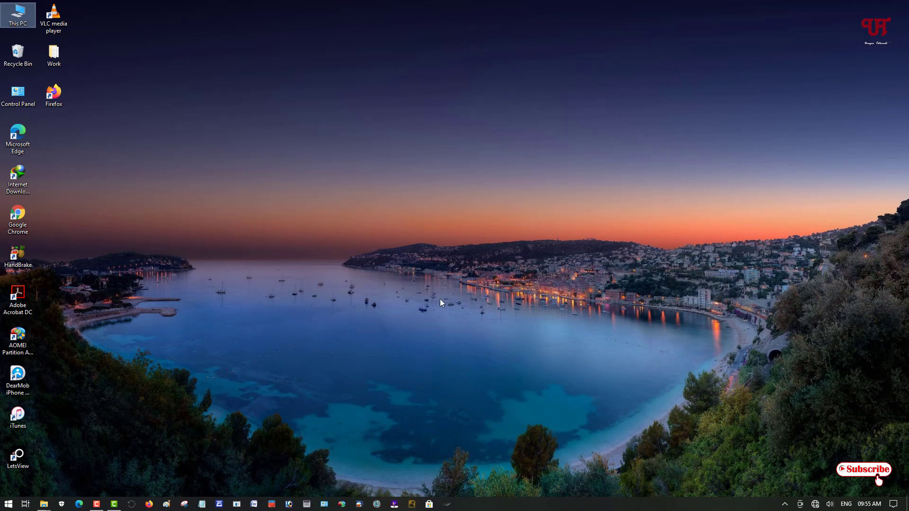